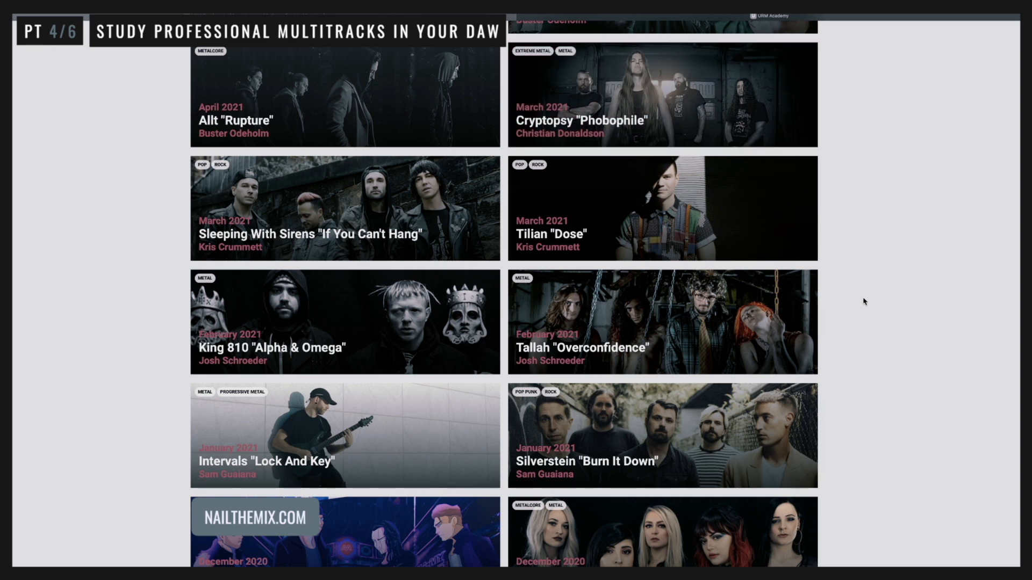
# - Browse the Nail The Mix catalogue of monthly band multitracks, looking through the 2021 sessions
pyautogui.scroll(-2, 865, 301)
pyautogui.scroll(12, 864, 302)
pyautogui.scroll(-4, 864, 302)
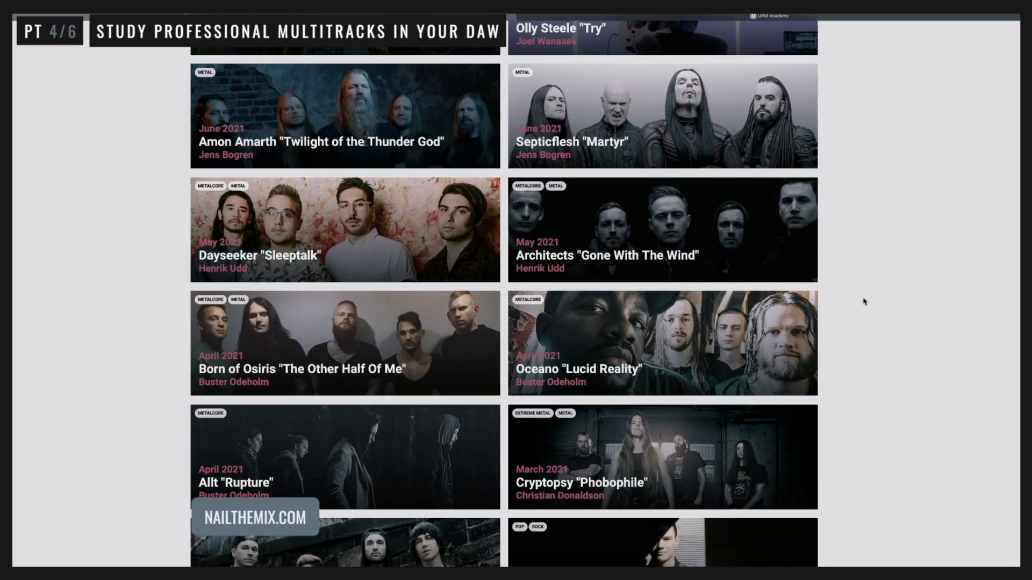
pyautogui.scroll(-3, 864, 301)
pyautogui.scroll(12, 864, 301)
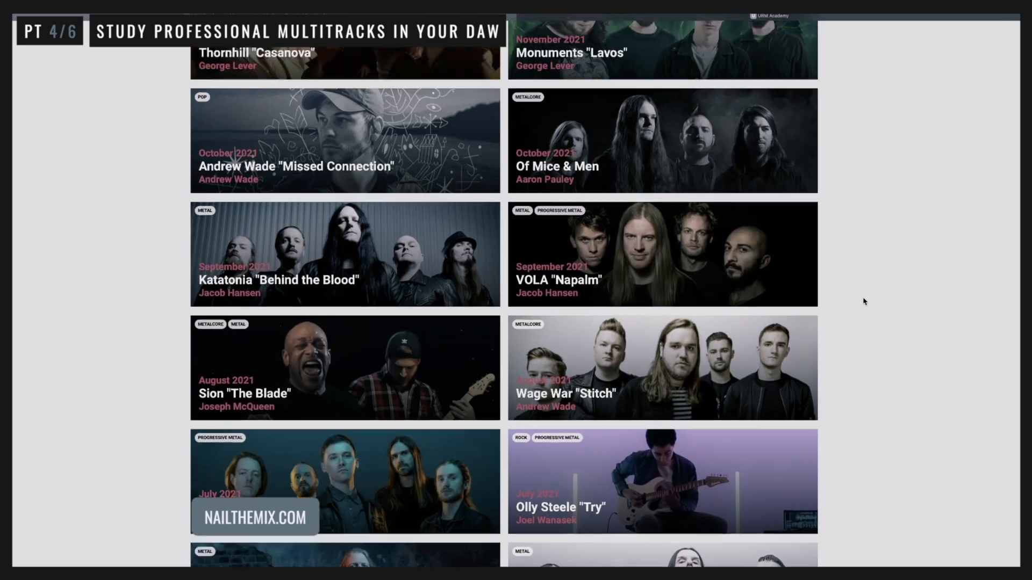
pyautogui.scroll(8, 864, 302)
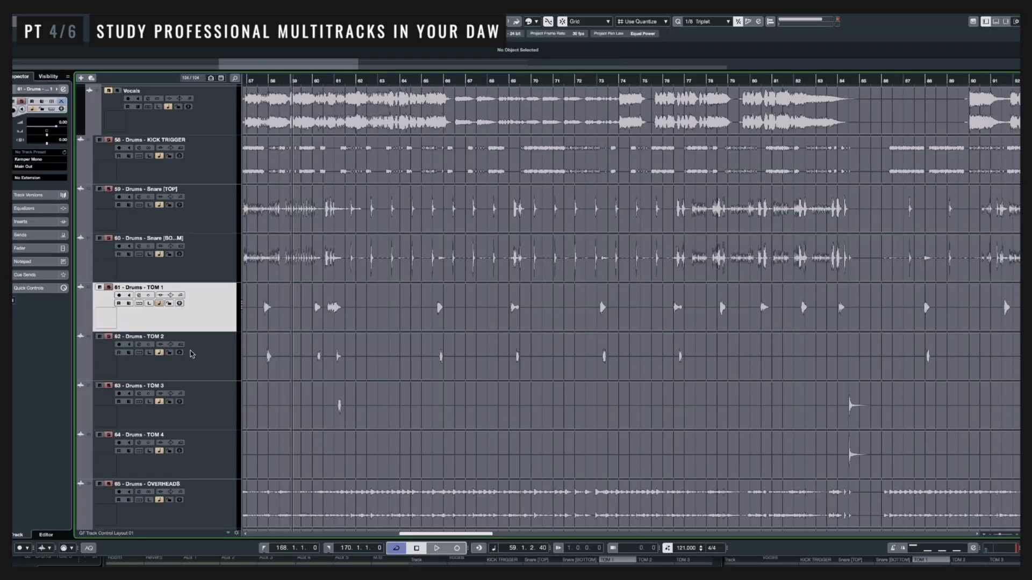
# - Examine the kick trigger, snare and tom waveforms along the song, comparing fills and hit amplitudes at different zoom levels
pyautogui.scroll(7, 245, 263)
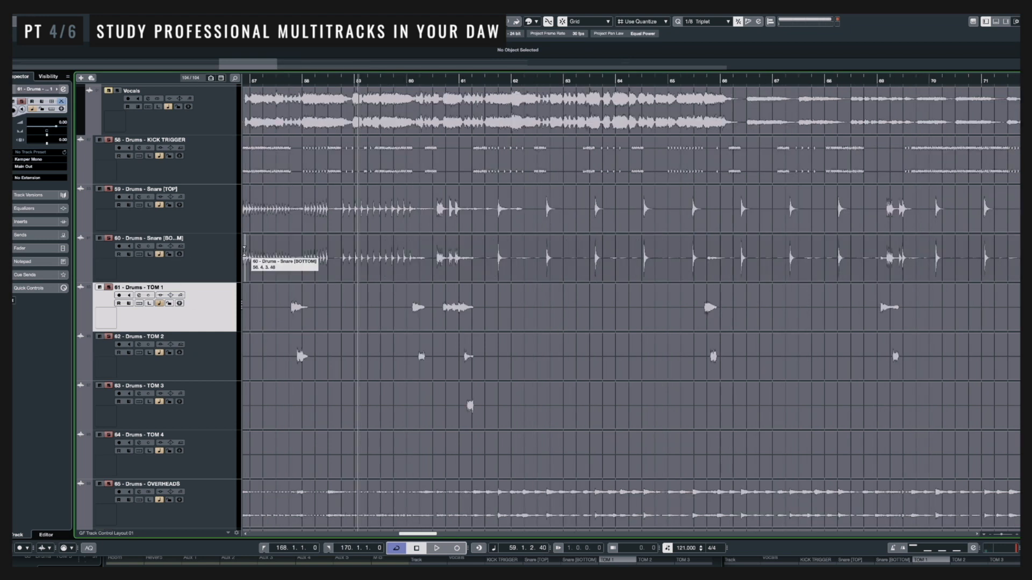
pyautogui.hscroll(-10, 280, 265)
pyautogui.hscroll(-5, 280, 265)
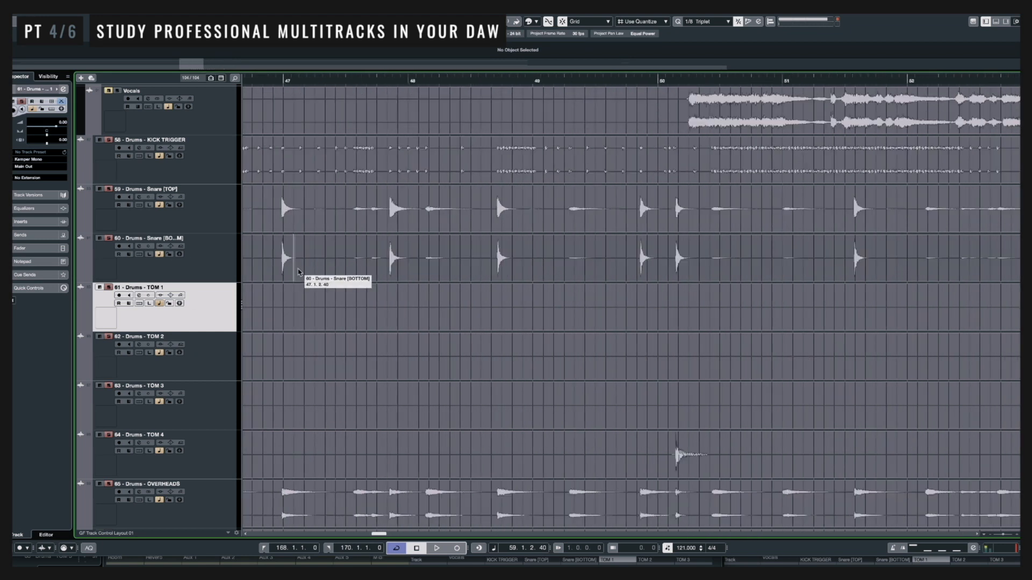
pyautogui.hscroll(-5, 375, 316)
pyautogui.hscroll(-20, 378, 319)
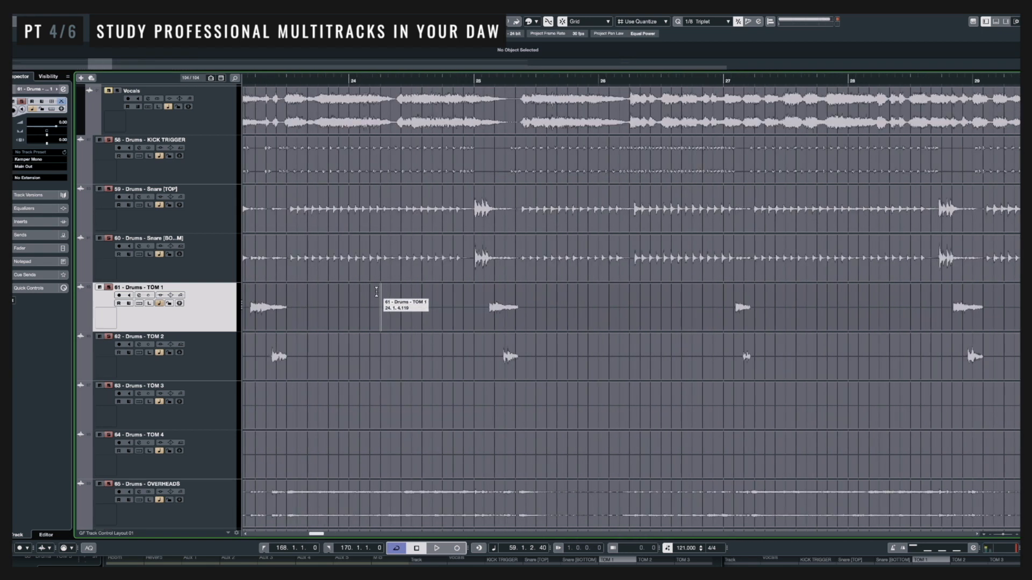
pyautogui.scroll(5, 329, 262)
pyautogui.hscroll(-2, 323, 264)
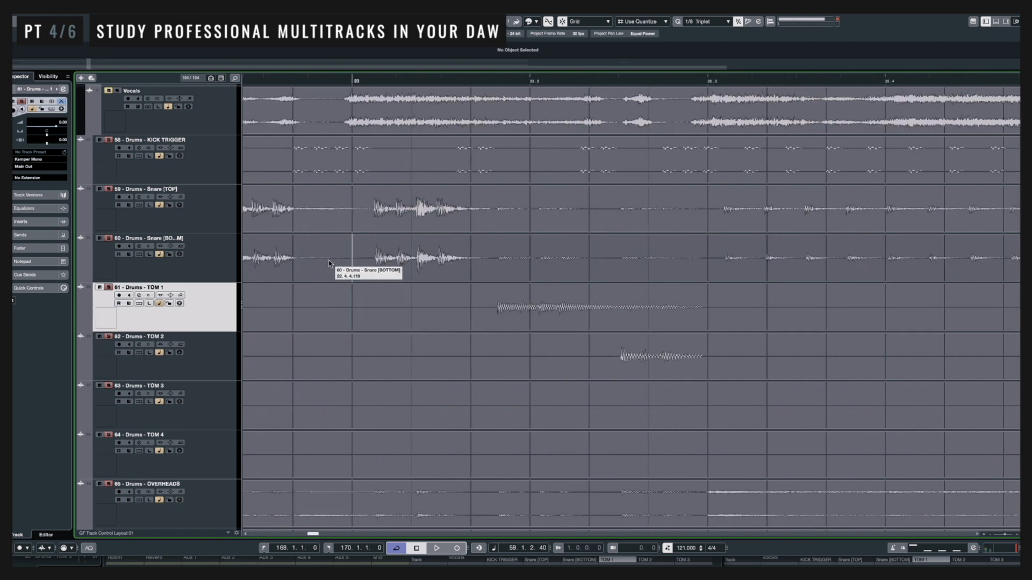
pyautogui.scroll(-3, 387, 272)
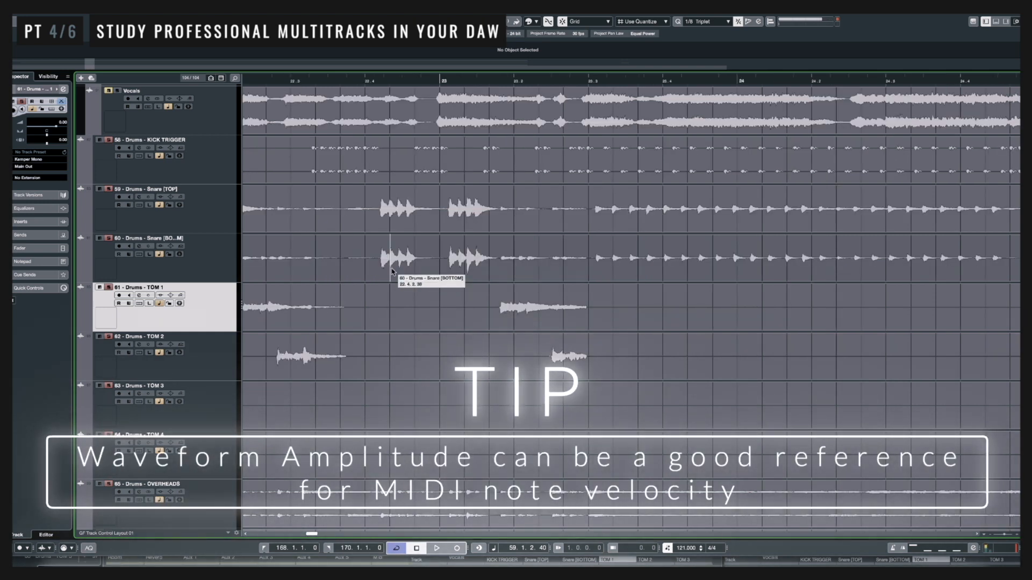
pyautogui.scroll(-5, 391, 272)
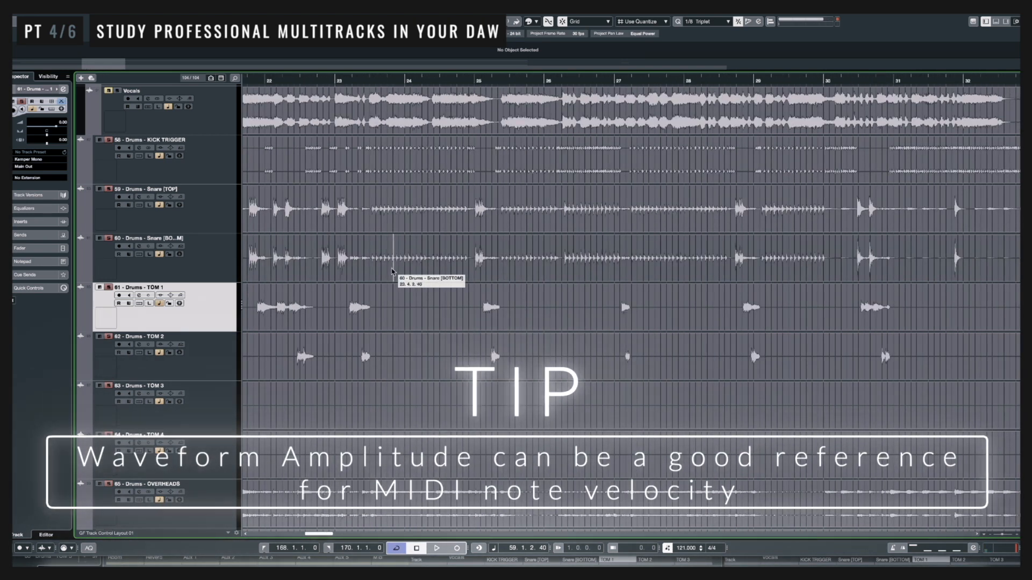
pyautogui.scroll(-2, 379, 274)
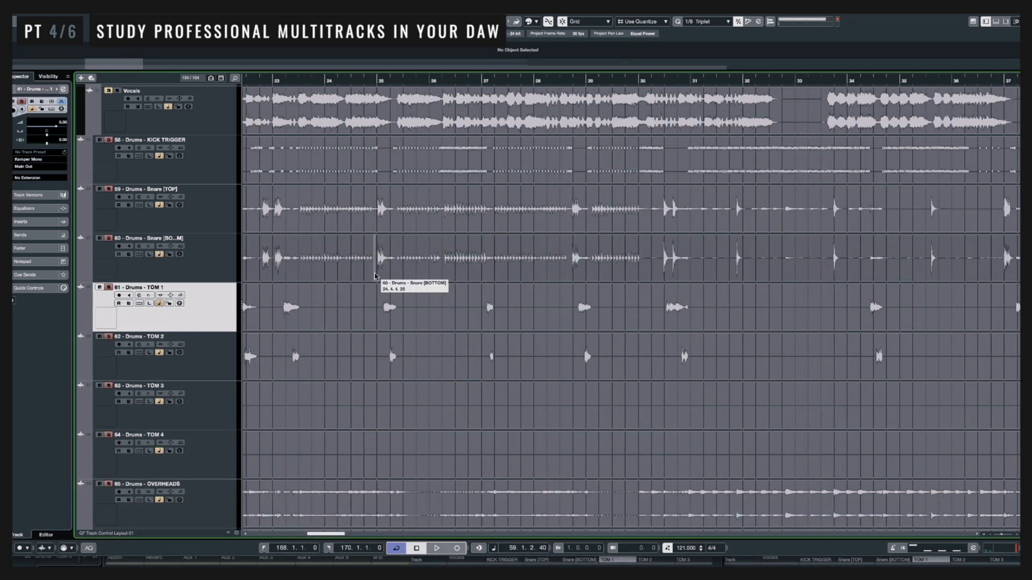
pyautogui.hscroll(-3, 366, 276)
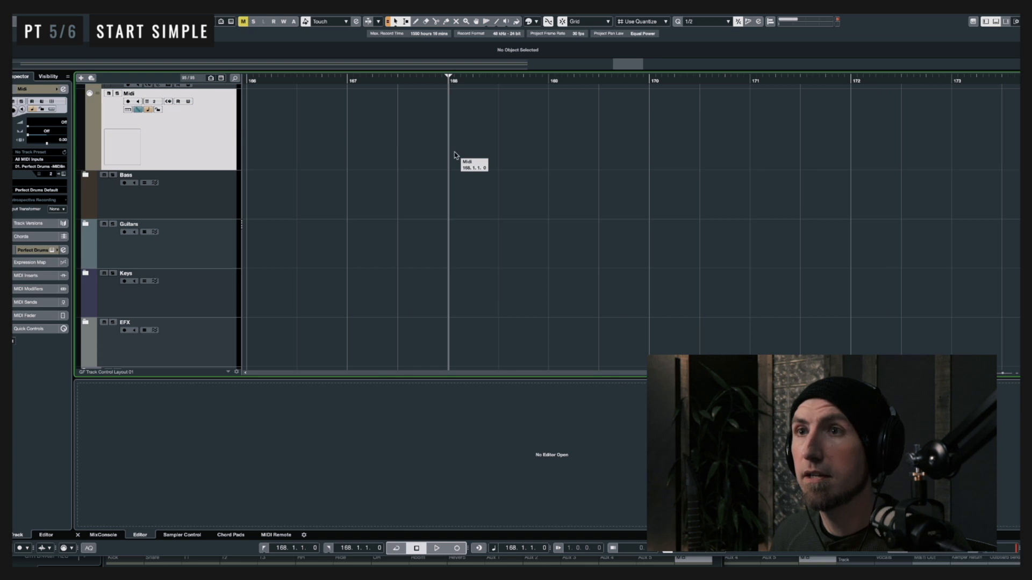
# - Create an empty four-bar part on the Midi track from bar 168 to bar 172 and open it in the drum editor
pyautogui.moveTo(457, 151)
pyautogui.mouseDown()
pyautogui.moveTo(666, 149)
pyautogui.moveTo(797, 134)
pyautogui.moveTo(837, 142)
pyautogui.mouseUp()
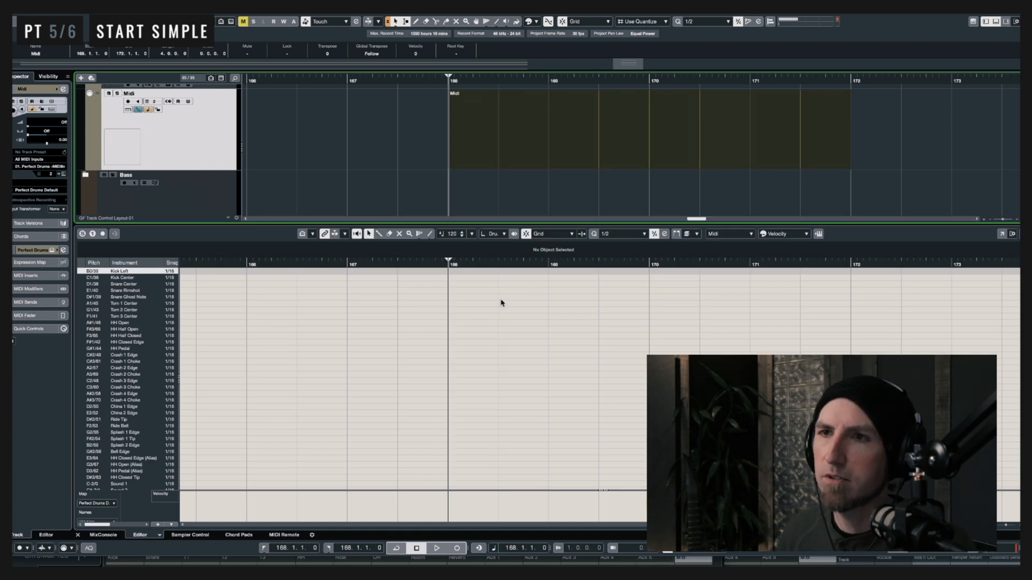
pyautogui.scroll(-4, 445, 192)
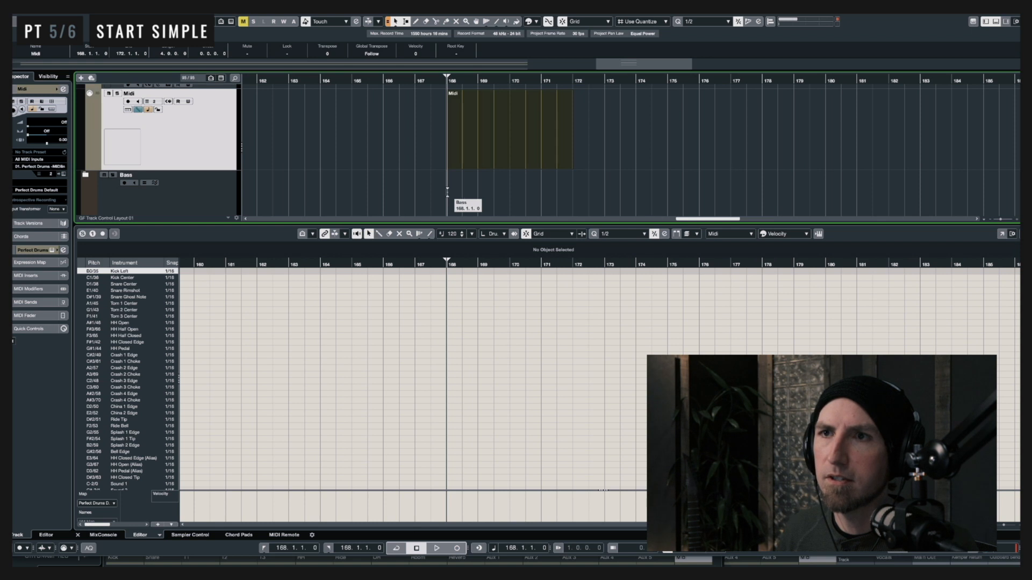
pyautogui.scroll(4, 454, 190)
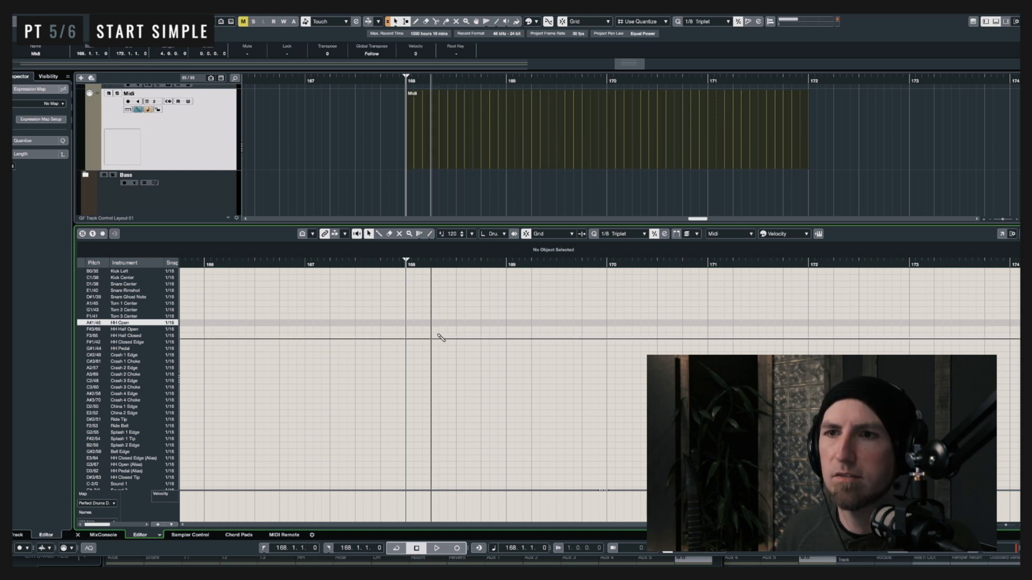
# - Set the quantize value to 1/4 and draw HH Open notes on every quarter note across the four-bar part
pyautogui.hotkey('alt', '3')
pyautogui.hotkey('alt', ',')
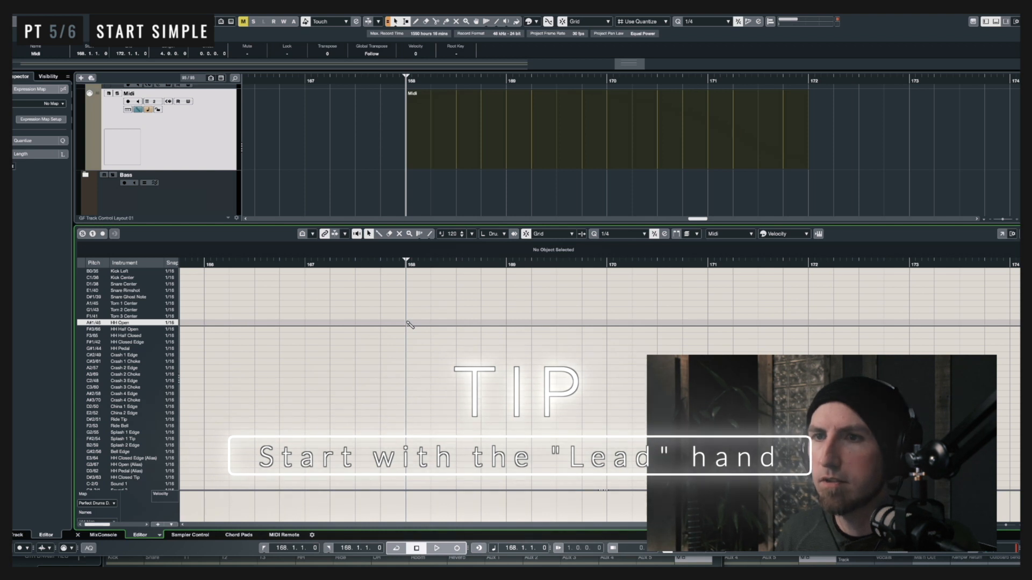
pyautogui.moveTo(407, 322); pyautogui.dragTo(783, 323)
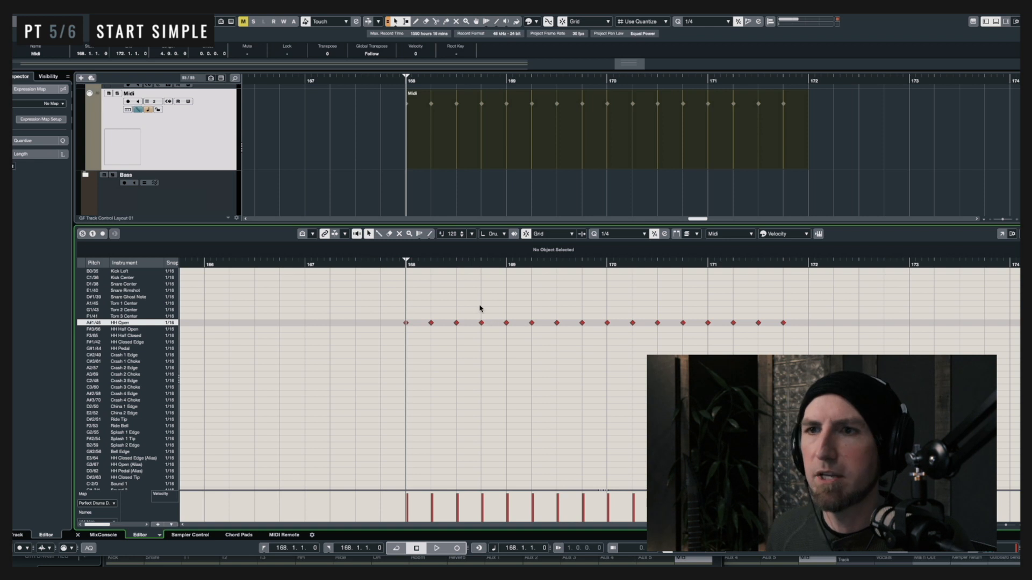
# - Add Snare Center notes on beat three of each bar from 168 to 171 and play the pattern back
pyautogui.click(456, 284)
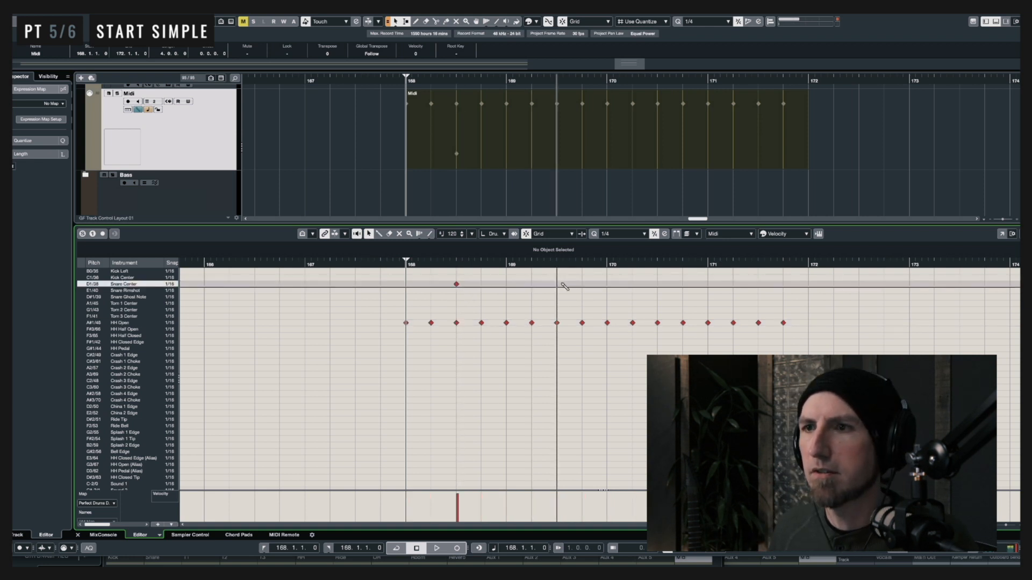
pyautogui.click(658, 284)
pyautogui.click(758, 284)
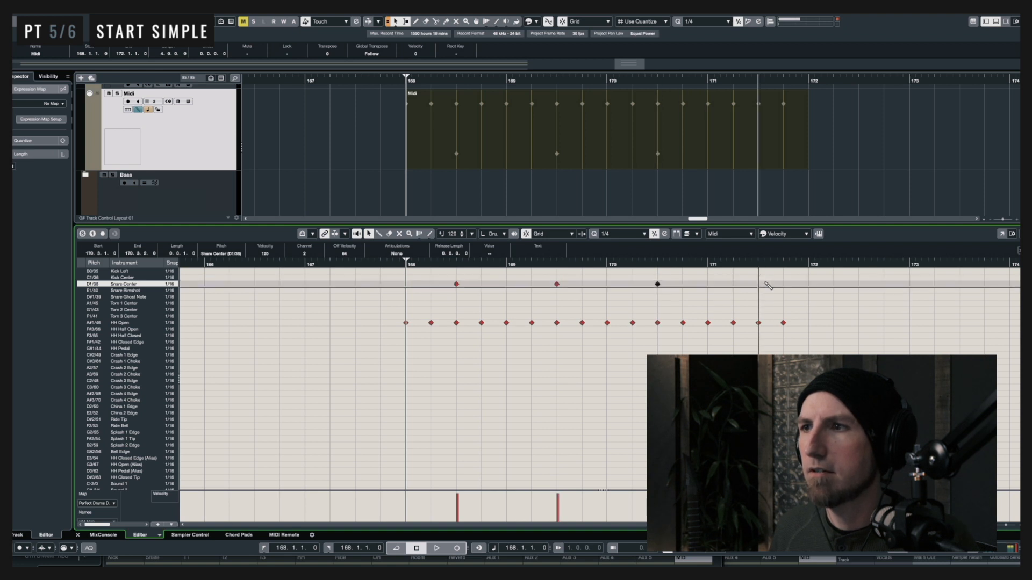
pyautogui.press('space')
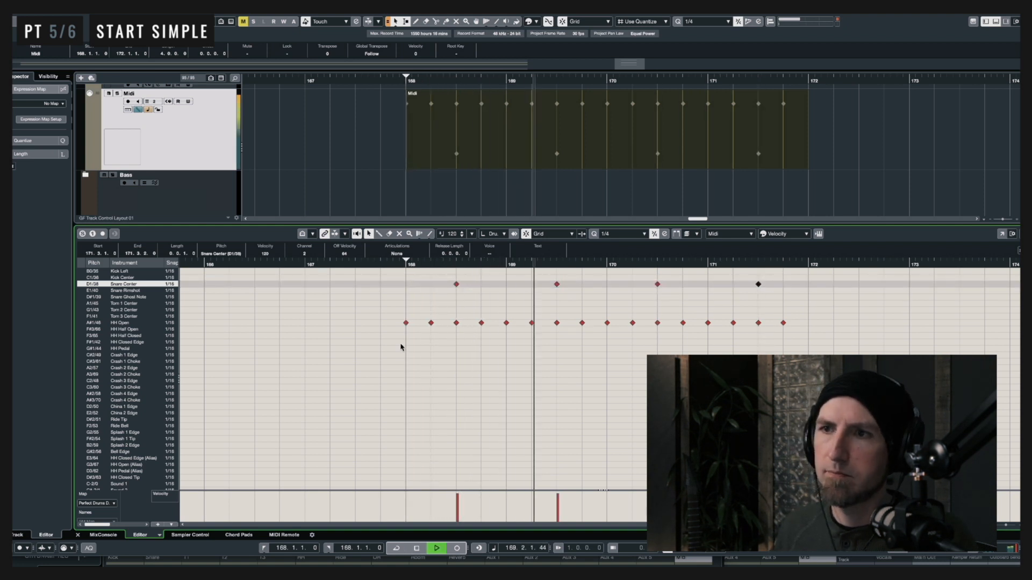
pyautogui.press('space')
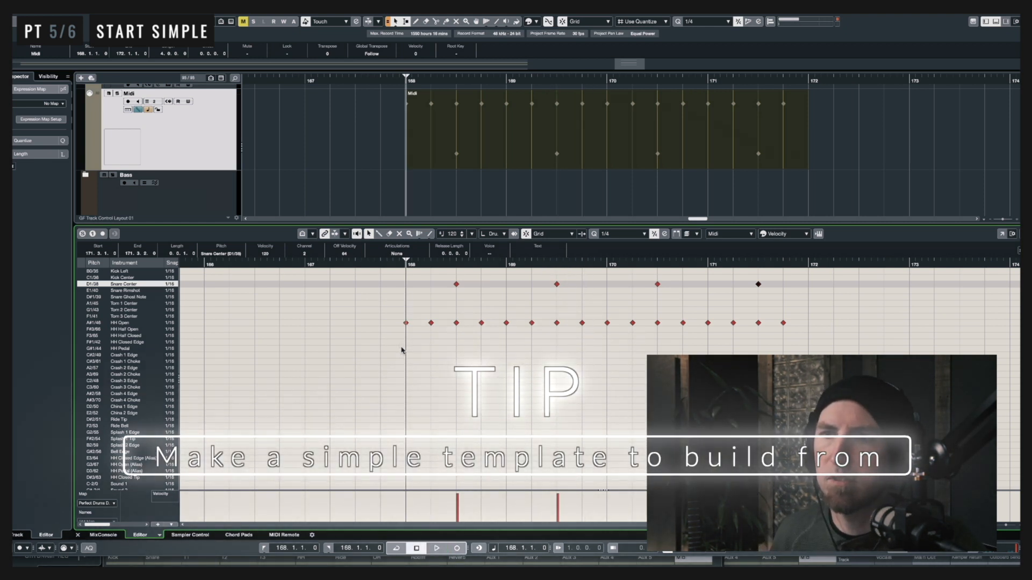
# - Transpose all the HH Open notes to the China 2 Edge lane and play the pattern back
pyautogui.moveTo(390, 320); pyautogui.dragTo(860, 368)
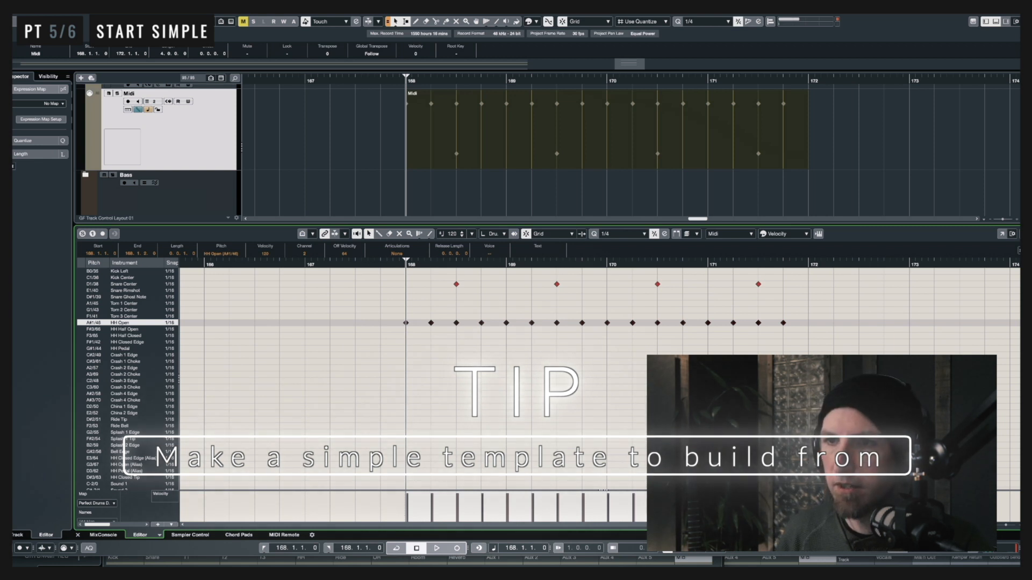
pyautogui.press('Down')
pyautogui.press('Down')
pyautogui.press('Down')
pyautogui.press('Down')
pyautogui.press('Down')
pyautogui.press('Down')
pyautogui.press('Down')
pyautogui.press('Down')
pyautogui.press('Down')
pyautogui.press('Down')
pyautogui.press('Down')
pyautogui.press('Down')
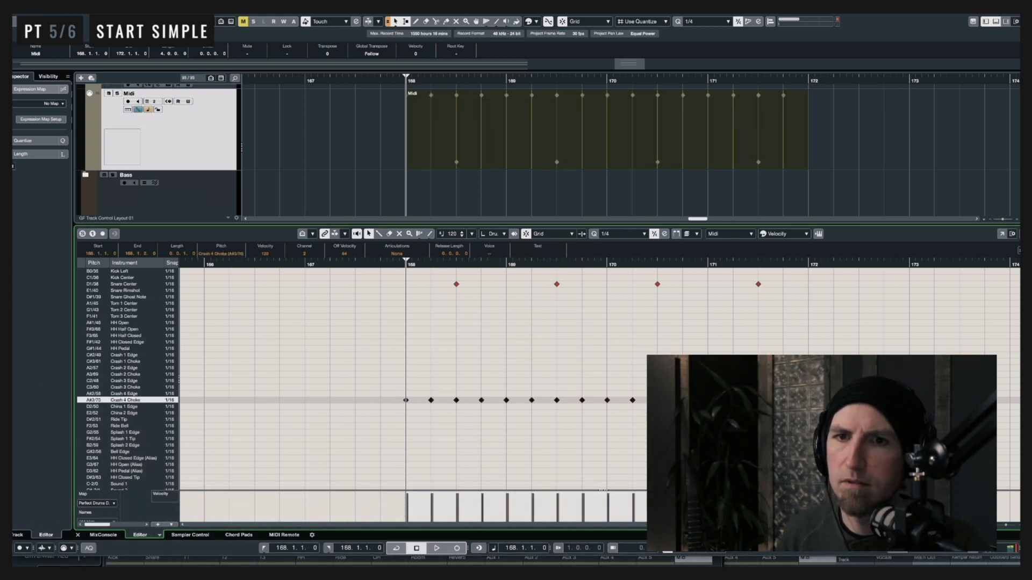
pyautogui.press('Down')
pyautogui.press('Down')
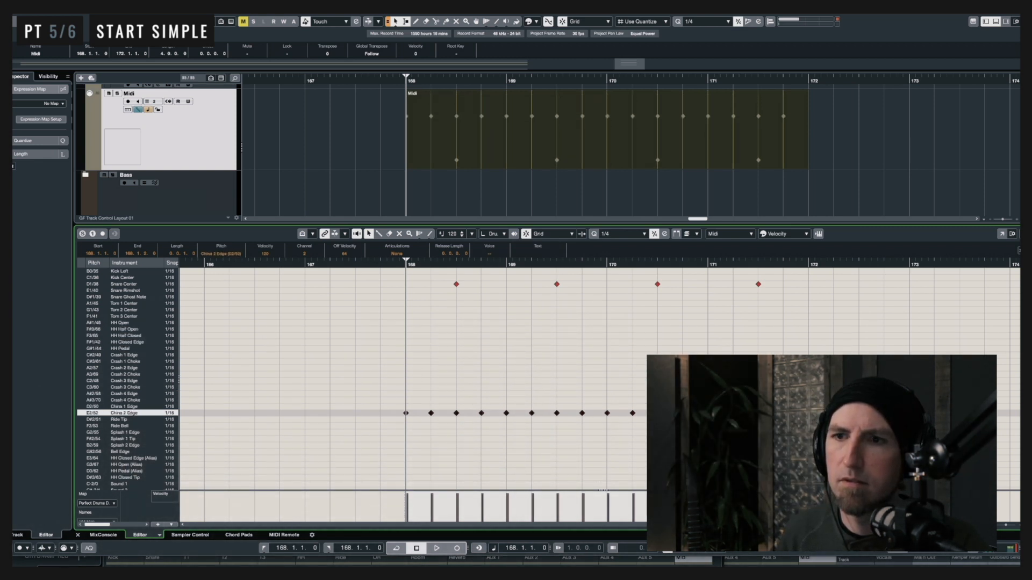
pyautogui.press('space')
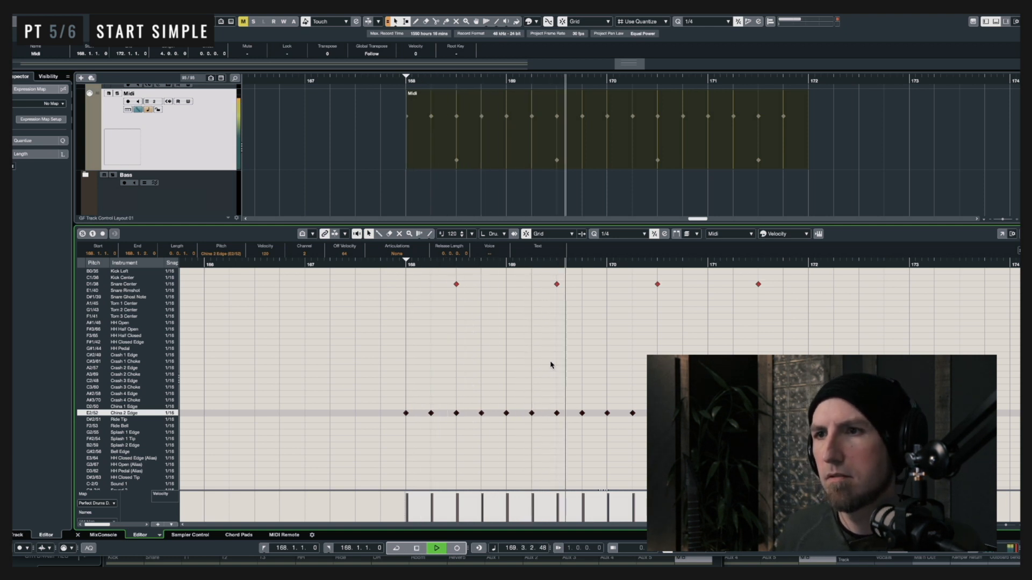
pyautogui.press('space')
pyautogui.scroll(-4, 497, 337)
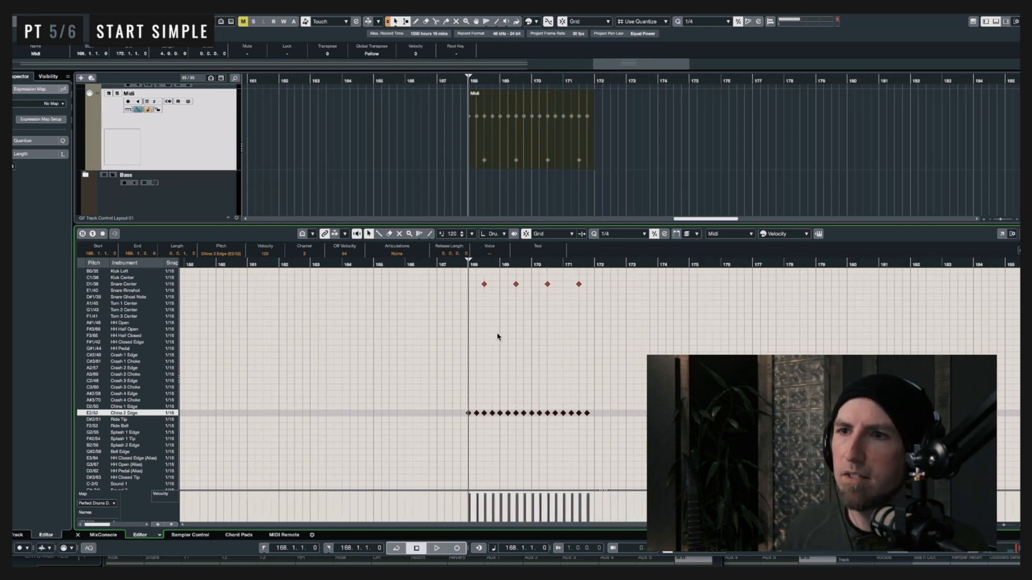
pyautogui.moveTo(465, 278); pyautogui.dragTo(675, 430)
pyautogui.scroll(2, 491, 311)
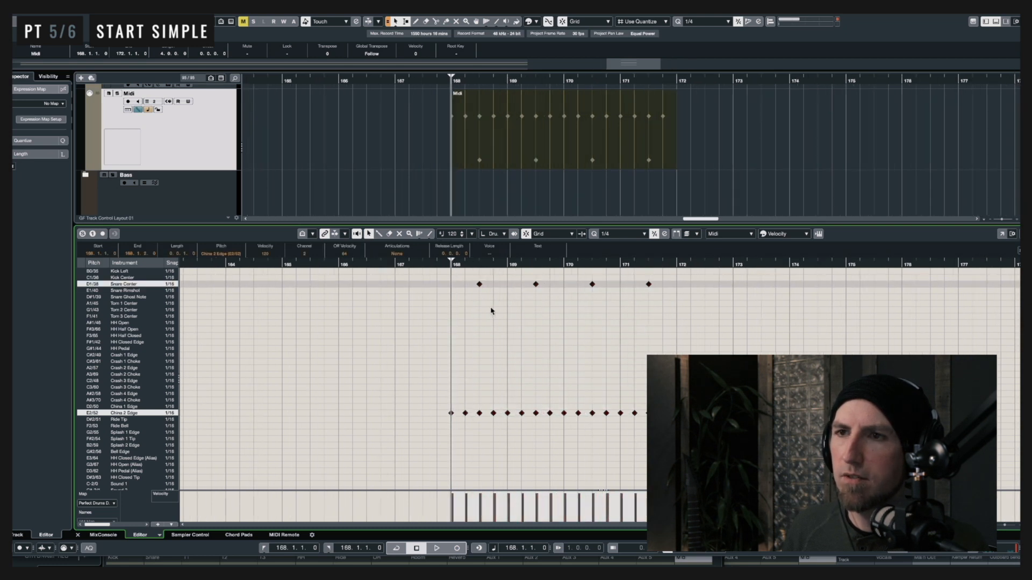
pyautogui.hscroll(2, 467, 305)
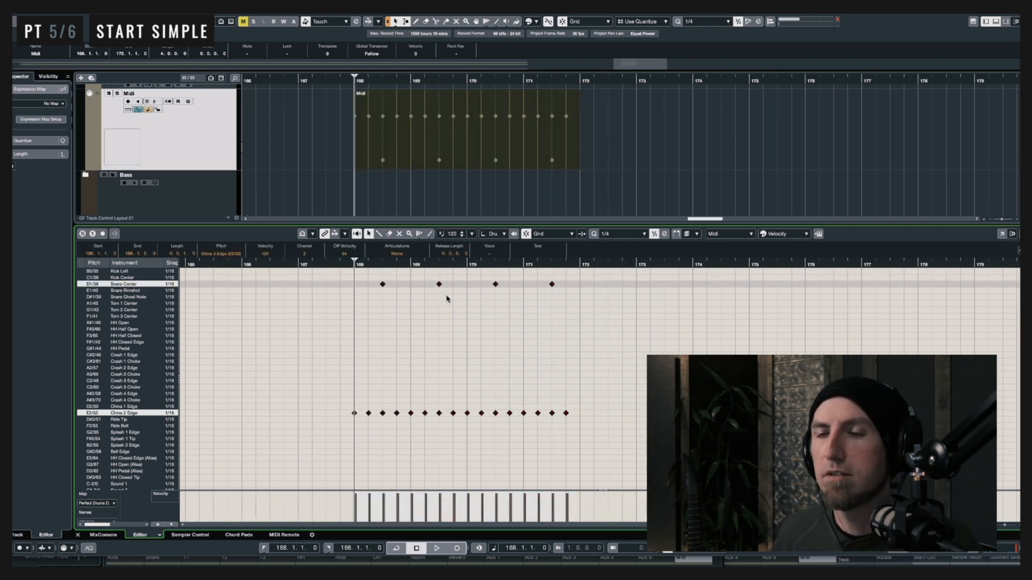
pyautogui.scroll(2, 537, 358)
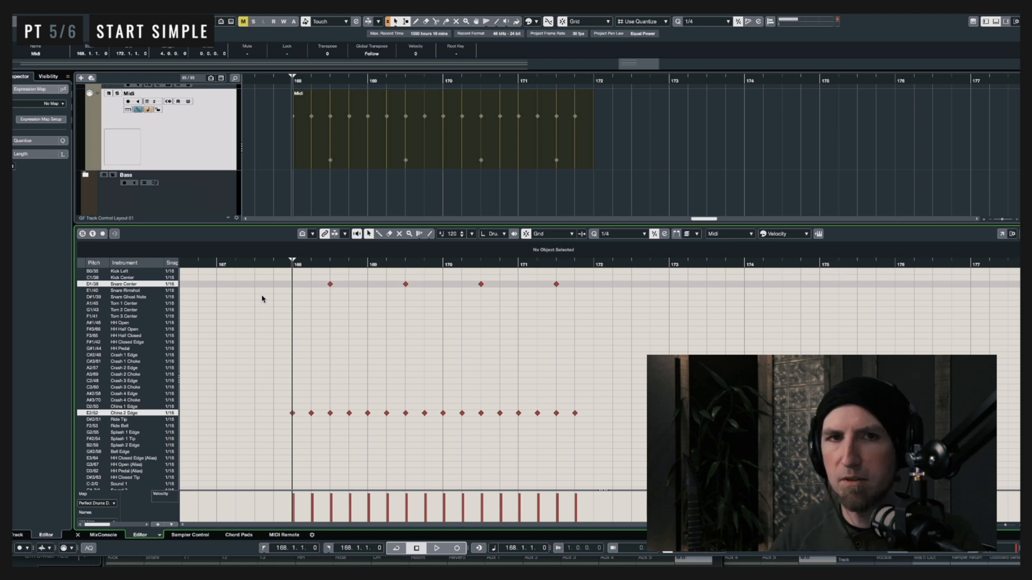
# - Build a syncopated Kick Center pattern through bars 168 and 169, using a 1/16 quantize grid
pyautogui.click(292, 277)
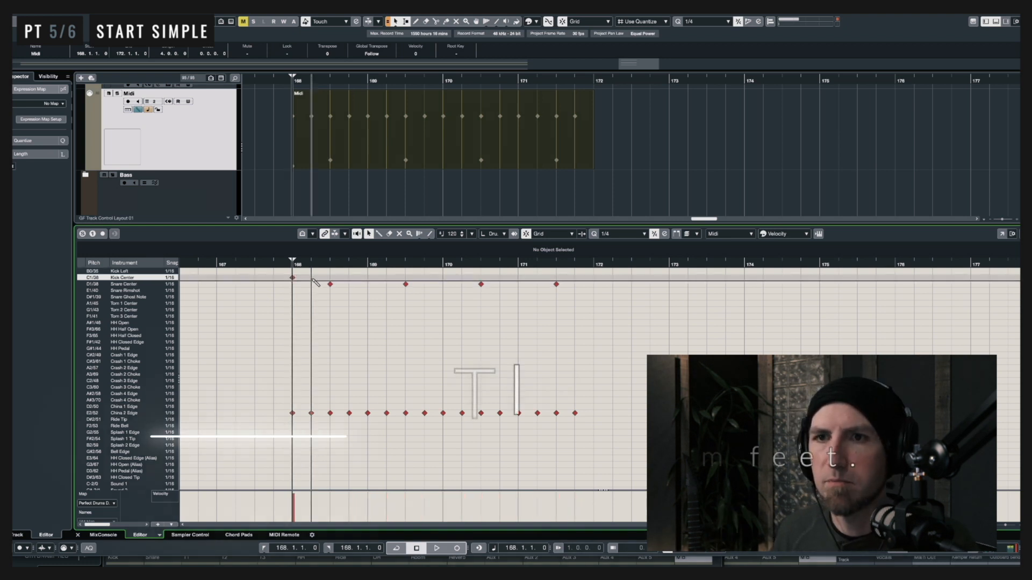
pyautogui.click(312, 283)
pyautogui.moveTo(313, 285); pyautogui.dragTo(311, 278)
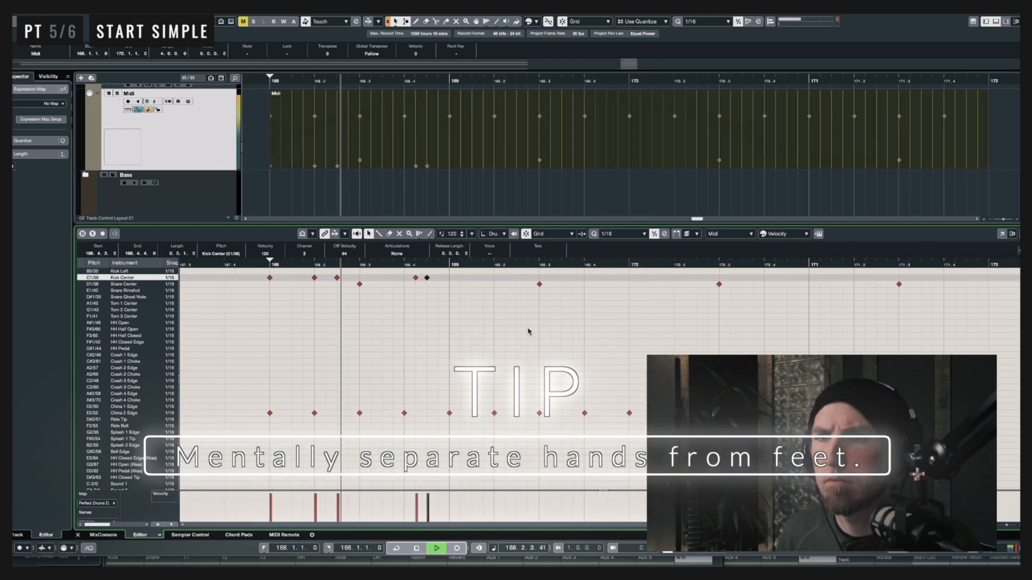
pyautogui.click(562, 278)
pyautogui.click(573, 278)
pyautogui.click(596, 278)
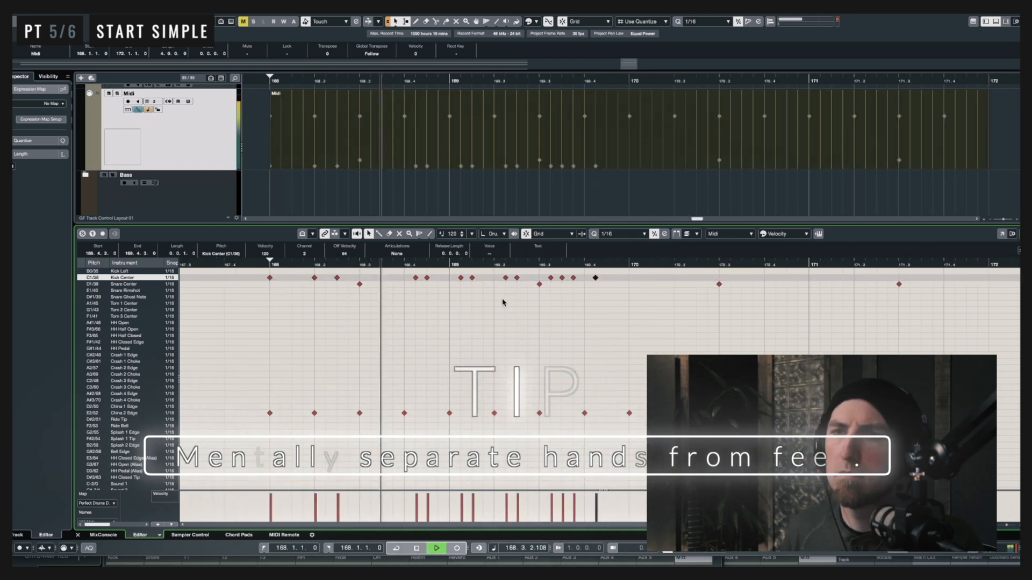
# - Continue the Kick Center pattern through bar 170 and onto the downbeat of bar 171
pyautogui.click(652, 277)
pyautogui.click(674, 278)
pyautogui.click(730, 278)
pyautogui.click(742, 278)
pyautogui.click(787, 278)
pyautogui.click(809, 278)
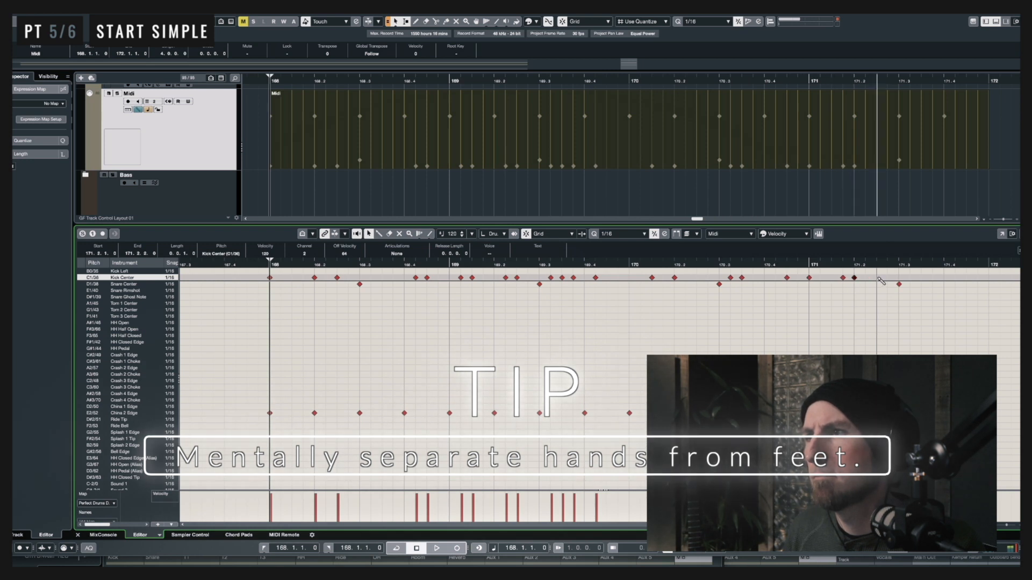
# - Fill bar 171 with paired sixteenth-note Kick Center hits, correcting their placement, and play the four-bar beat back
pyautogui.click(843, 278)
pyautogui.click(854, 277)
pyautogui.moveTo(854, 278); pyautogui.dragTo(843, 278)
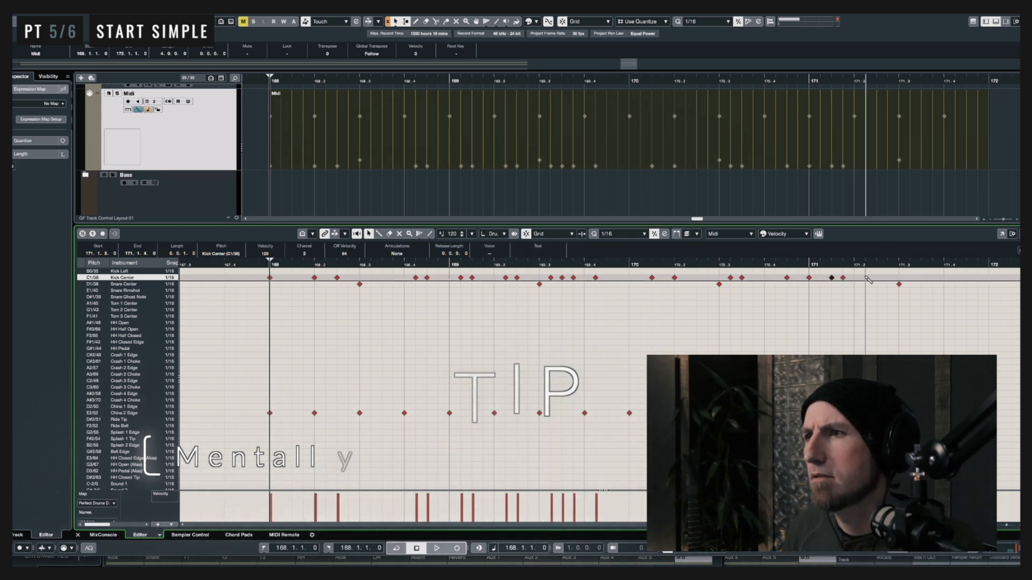
pyautogui.keyDown('alt'); pyautogui.click(866, 278); pyautogui.keyUp('alt')
pyautogui.keyDown('alt'); pyautogui.click(876, 278); pyautogui.keyUp('alt')
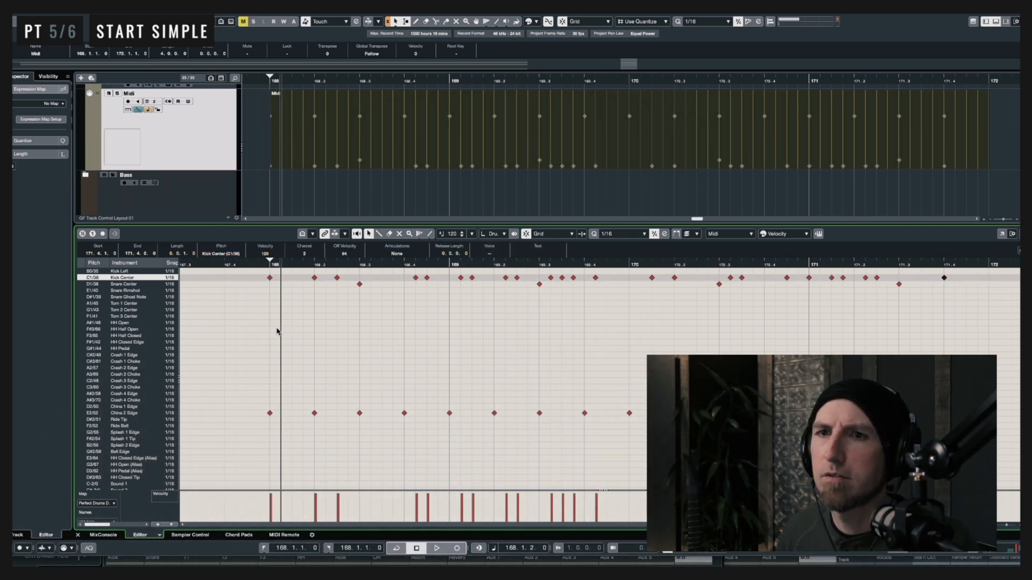
pyautogui.press('space')
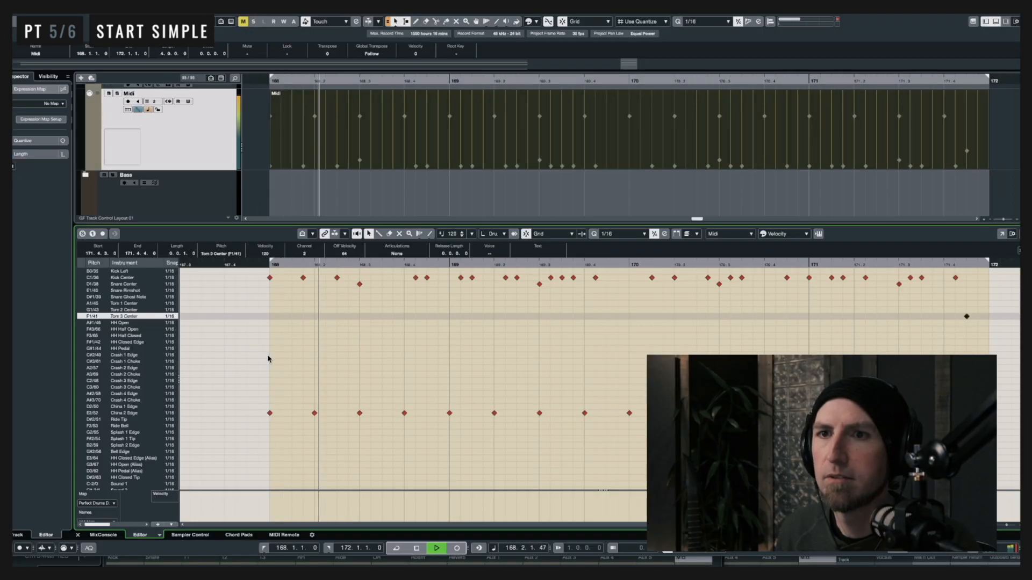
# - Stop playback and duplicate the four-bar Midi part so that the copy starts at bar 172
pyautogui.scroll(-3, 538, 411)
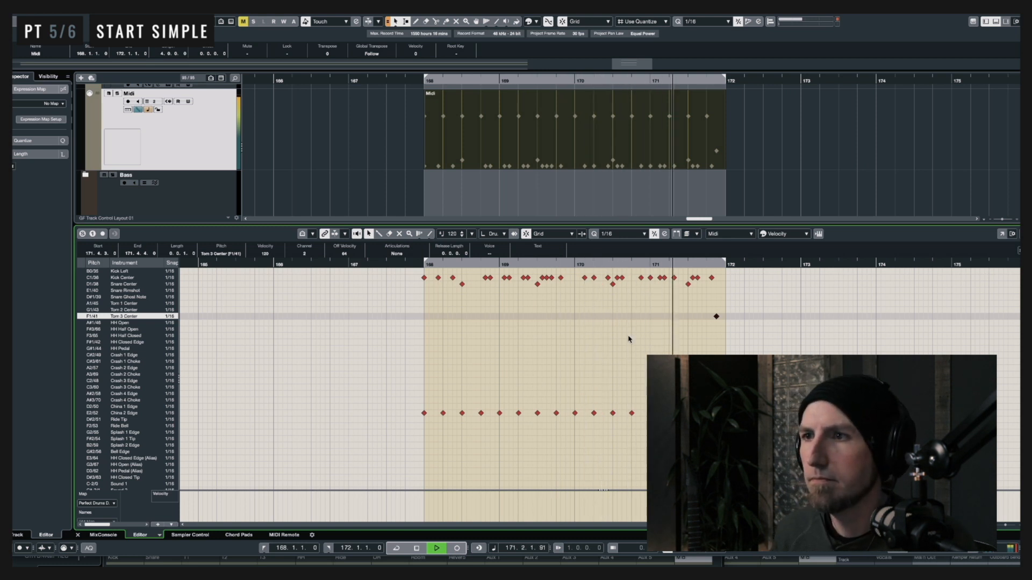
pyautogui.press('space')
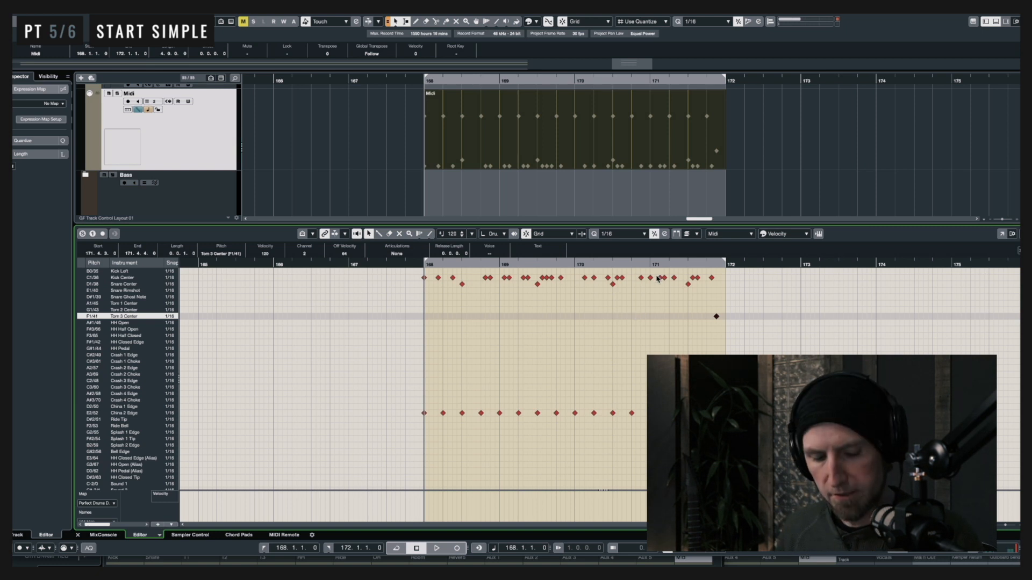
pyautogui.click(630, 146)
pyautogui.hotkey('ctrl', 'd')
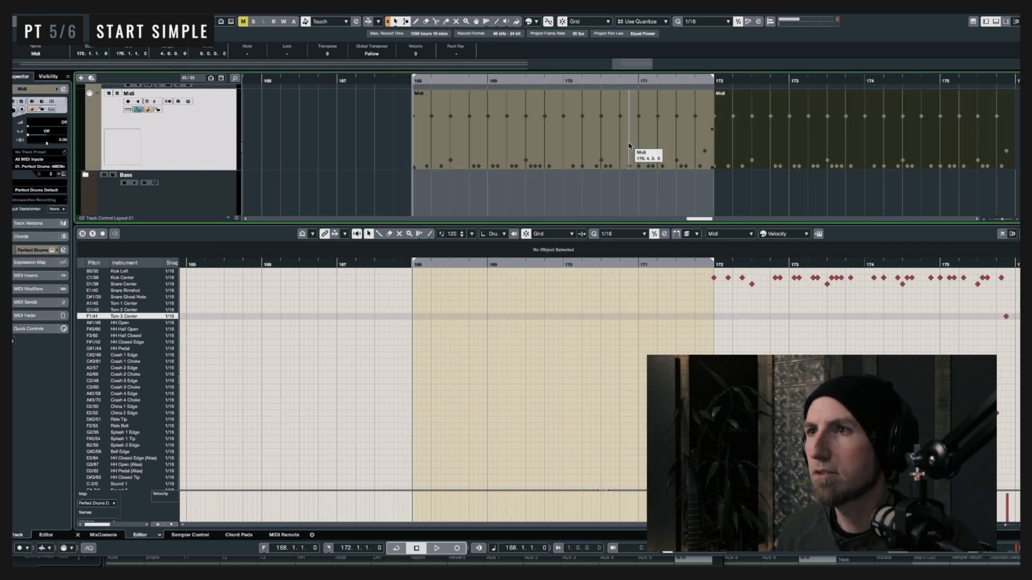
pyautogui.scroll(-2, 723, 149)
pyautogui.hscroll(2, 723, 149)
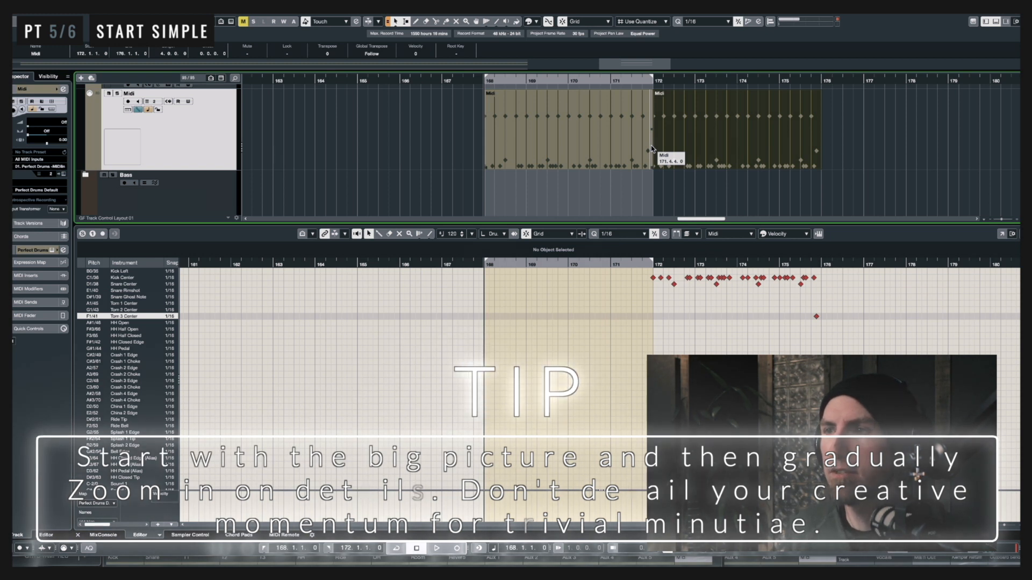
pyautogui.scroll(-3, 679, 149)
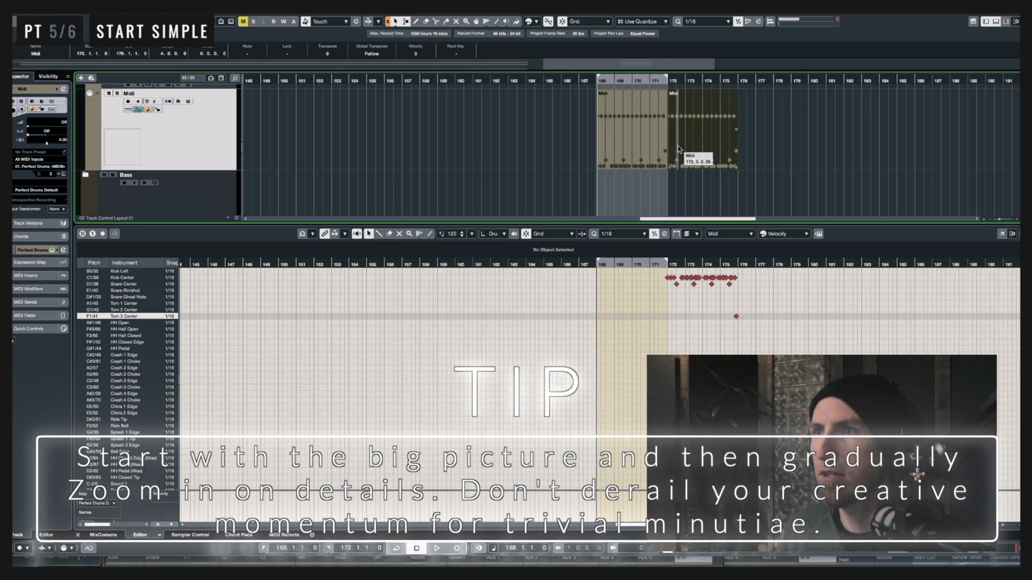
pyautogui.hscroll(5, 678, 149)
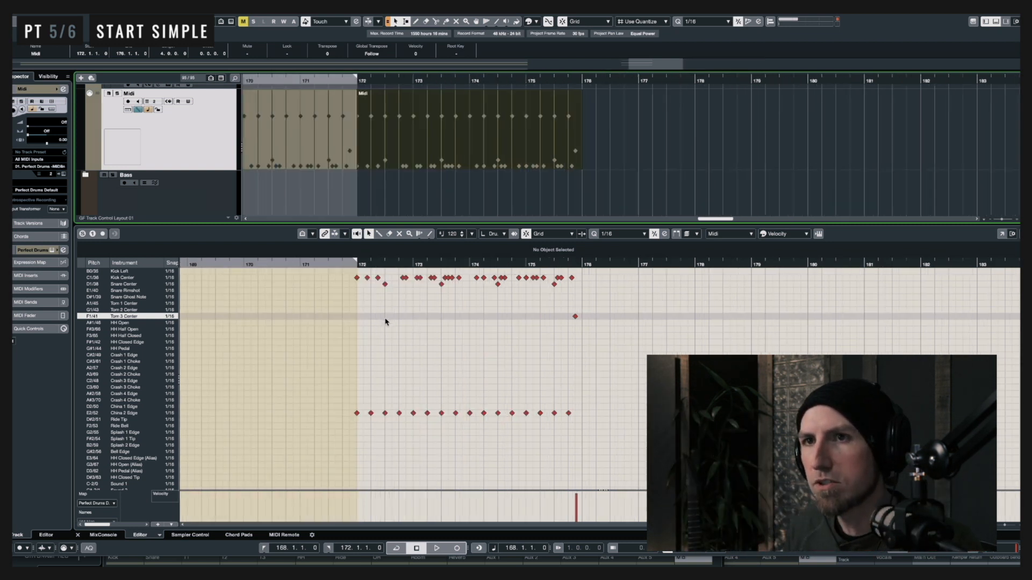
pyautogui.hscroll(-2, 385, 322)
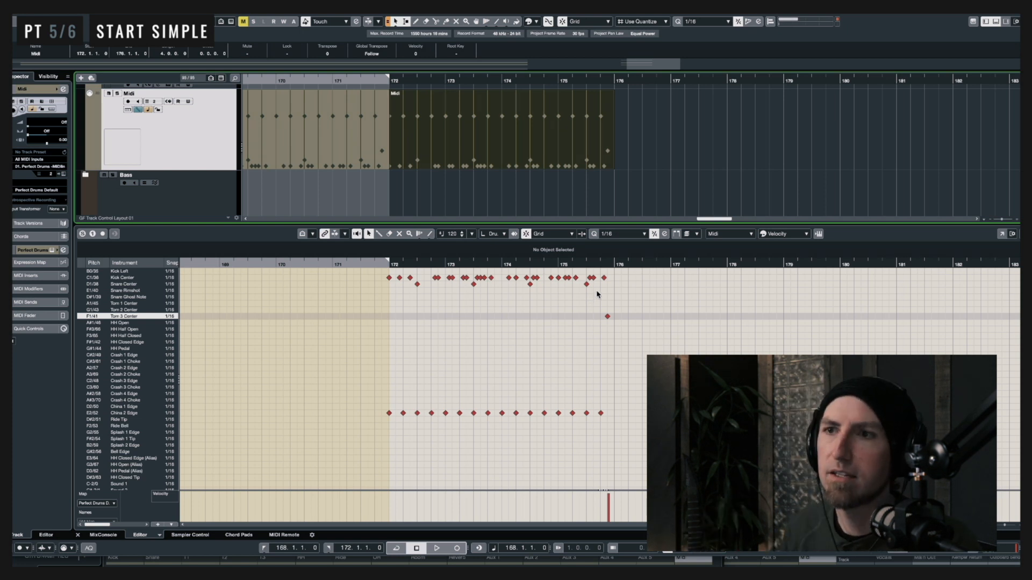
pyautogui.scroll(-3, 520, 337)
pyautogui.scroll(-5, 520, 337)
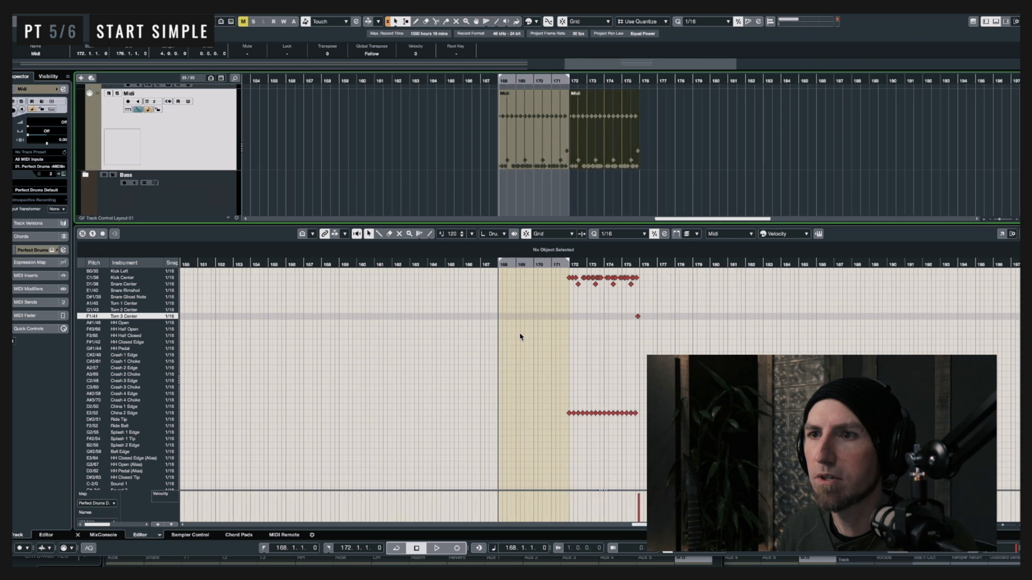
pyautogui.scroll(3, 572, 208)
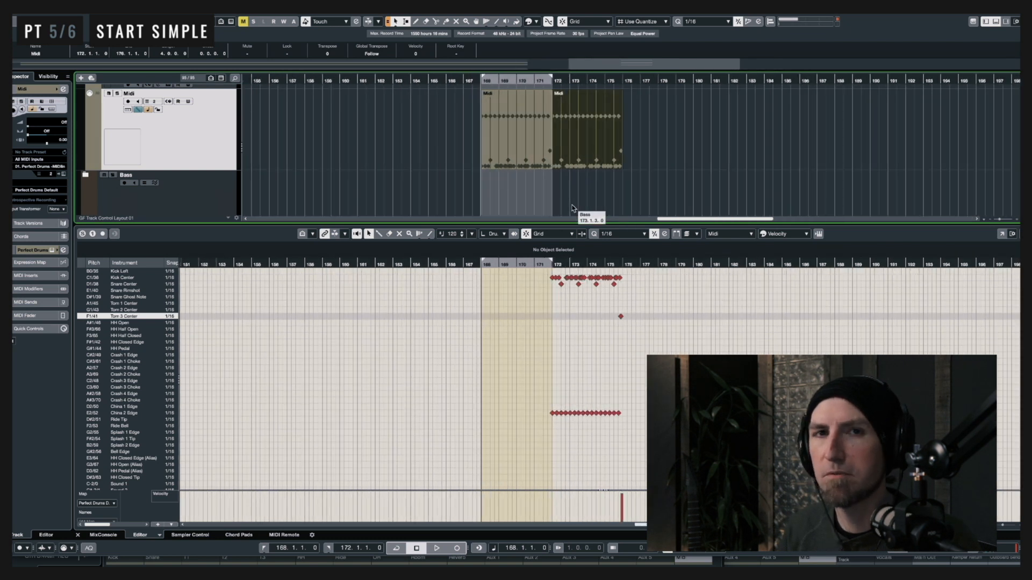
pyautogui.scroll(2, 559, 188)
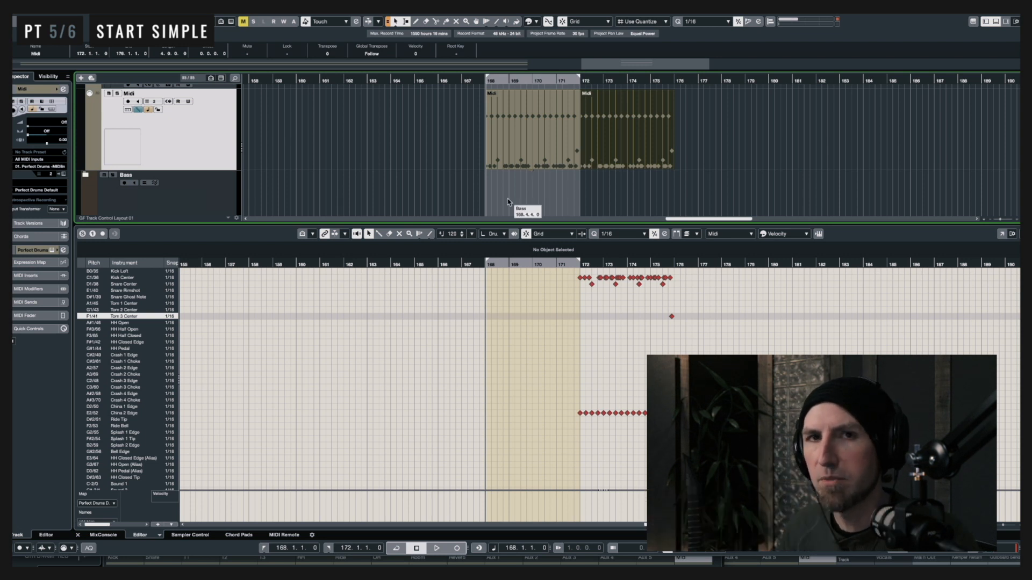
# - Examine the song's full Drum Midi part and compare it with the two four-bar Midi parts
pyautogui.scroll(-2, 473, 217)
pyautogui.scroll(-5, 455, 356)
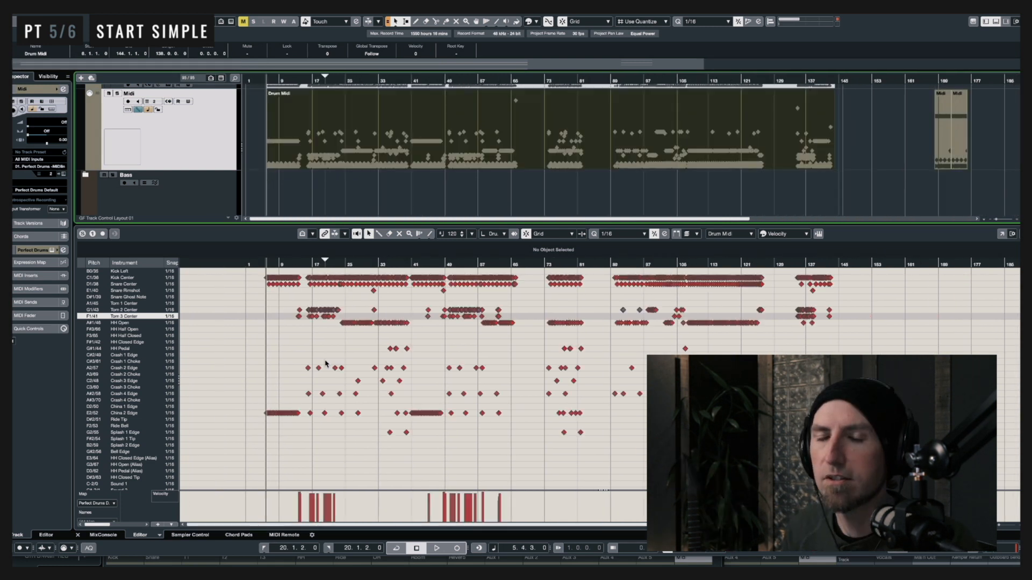
pyautogui.scroll(4, 325, 364)
pyautogui.hscroll(-3, 324, 364)
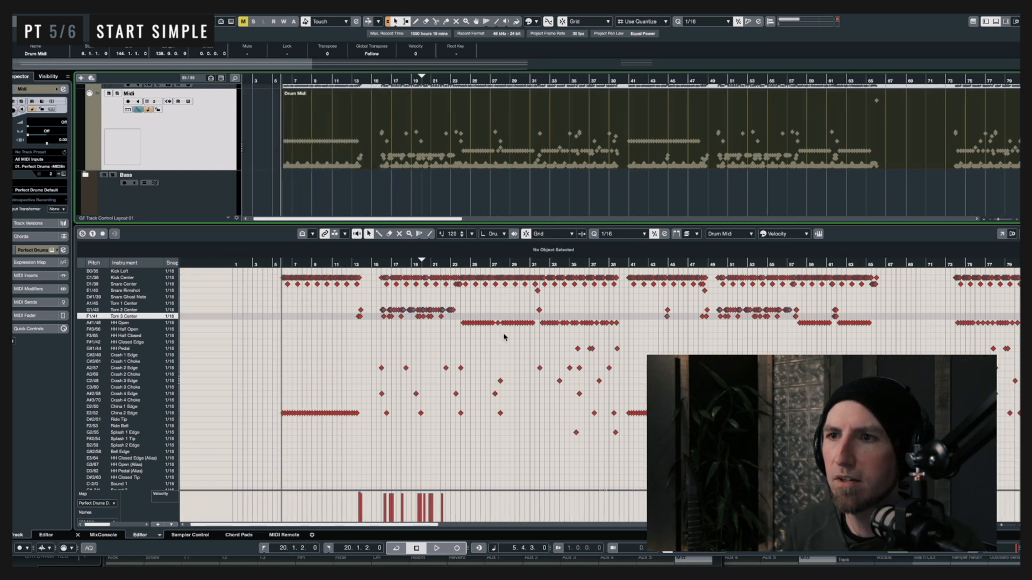
pyautogui.hscroll(20, 755, 166)
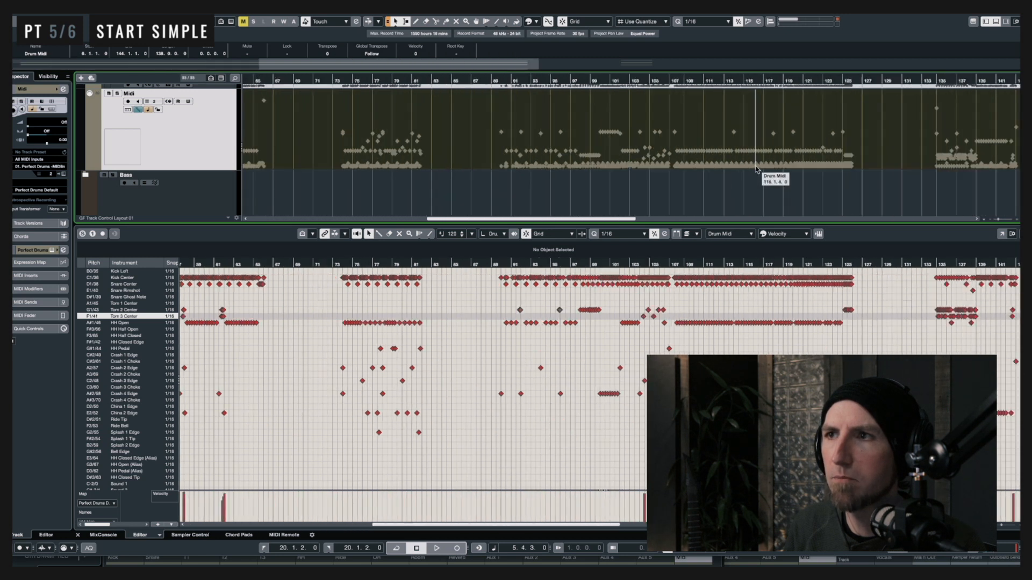
pyautogui.click(643, 159)
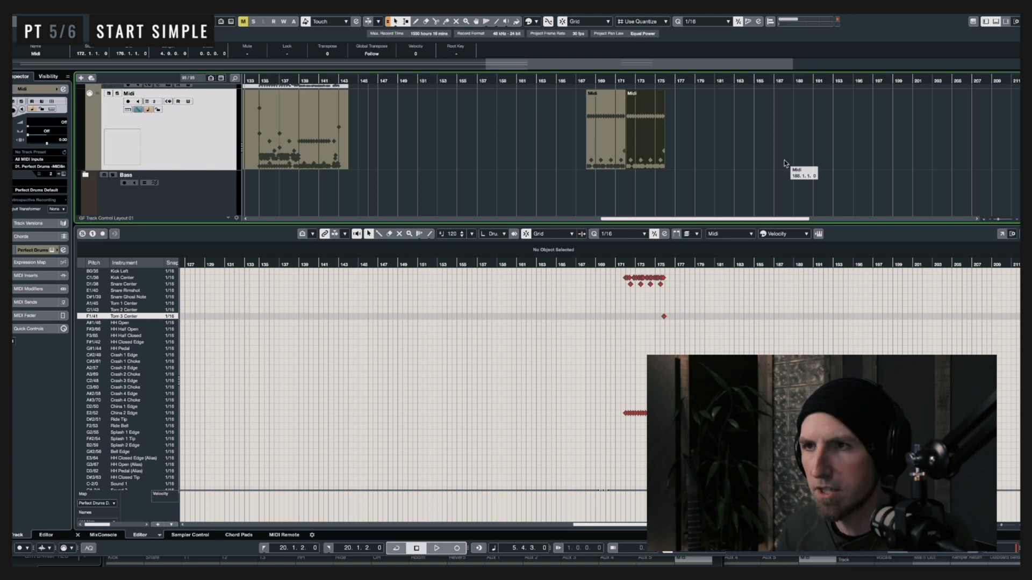
pyautogui.hscroll(-15, 466, 144)
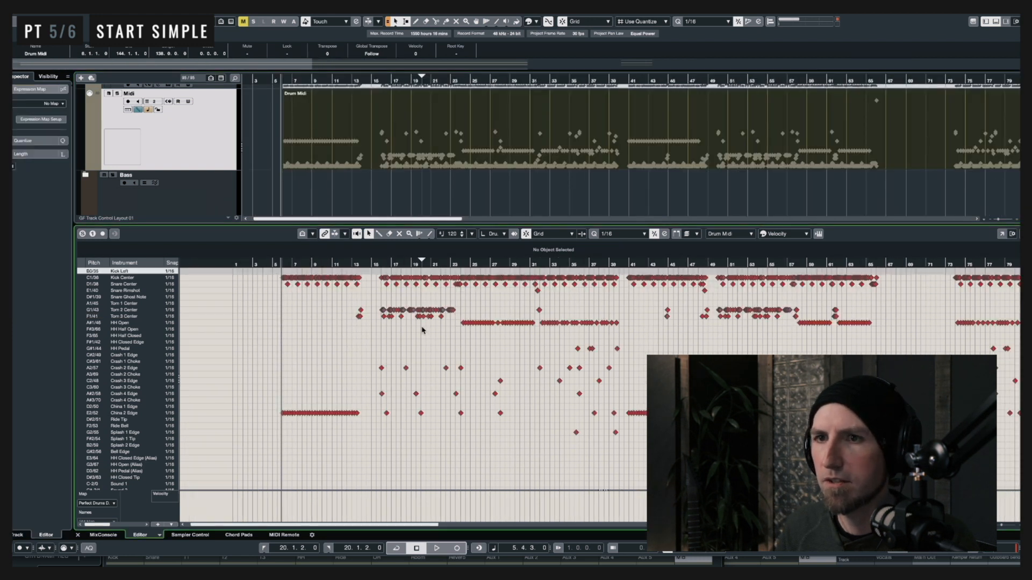
# - Play back the Drum Midi tom fill leading into bar 14
pyautogui.press('h')
pyautogui.press('h')
pyautogui.press('h')
pyautogui.press('h')
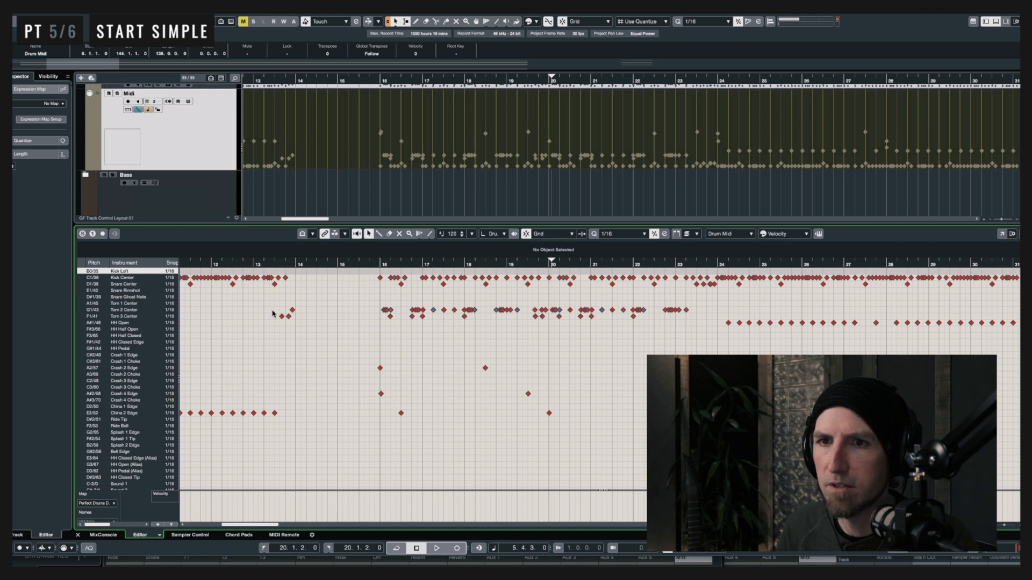
pyautogui.press('h')
pyautogui.press('space')
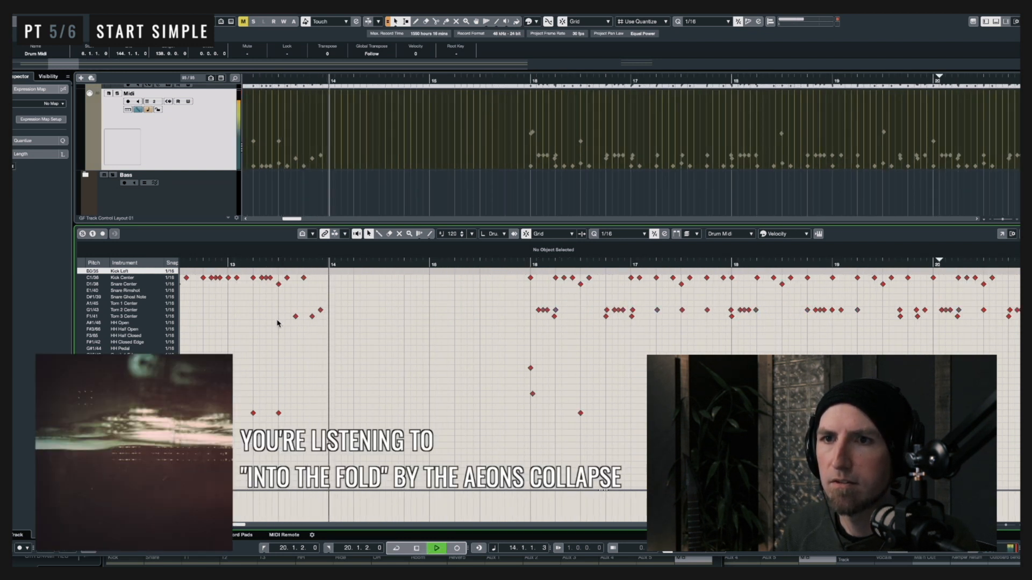
pyautogui.press('space')
# - Play the Drum Midi section from bar 16 back several times to study its tom groove
pyautogui.click(528, 351)
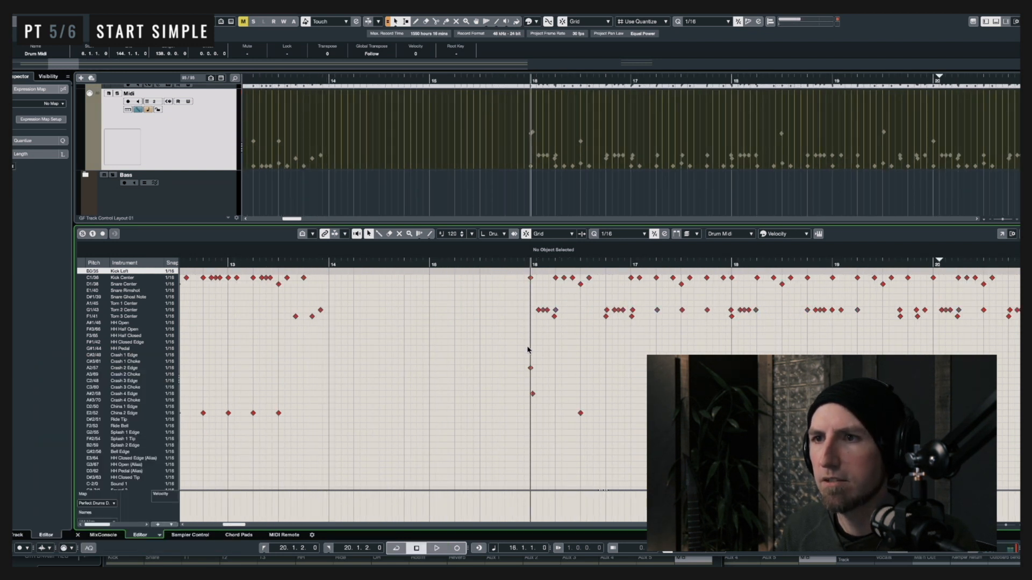
pyautogui.press('space')
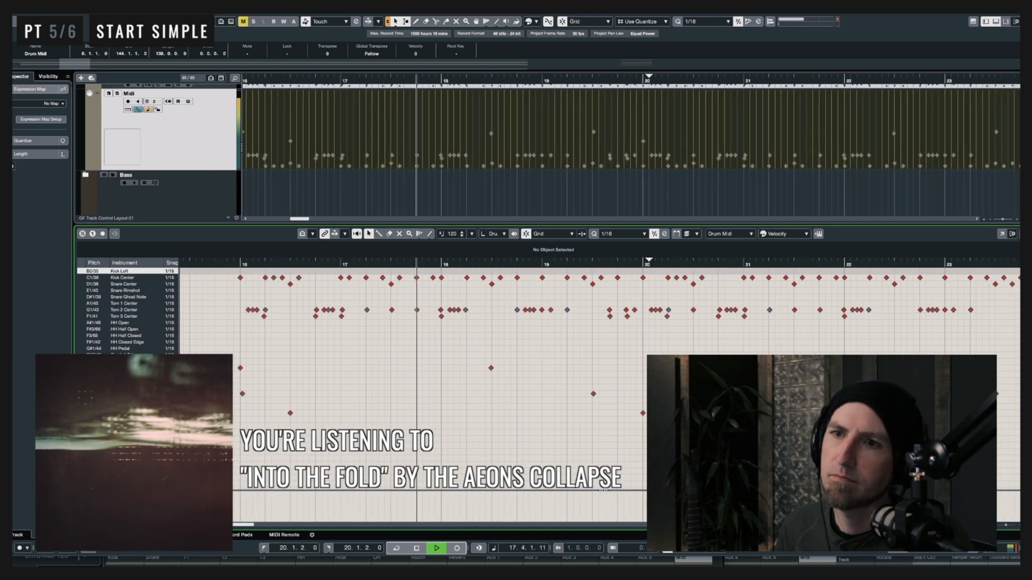
pyautogui.press('space')
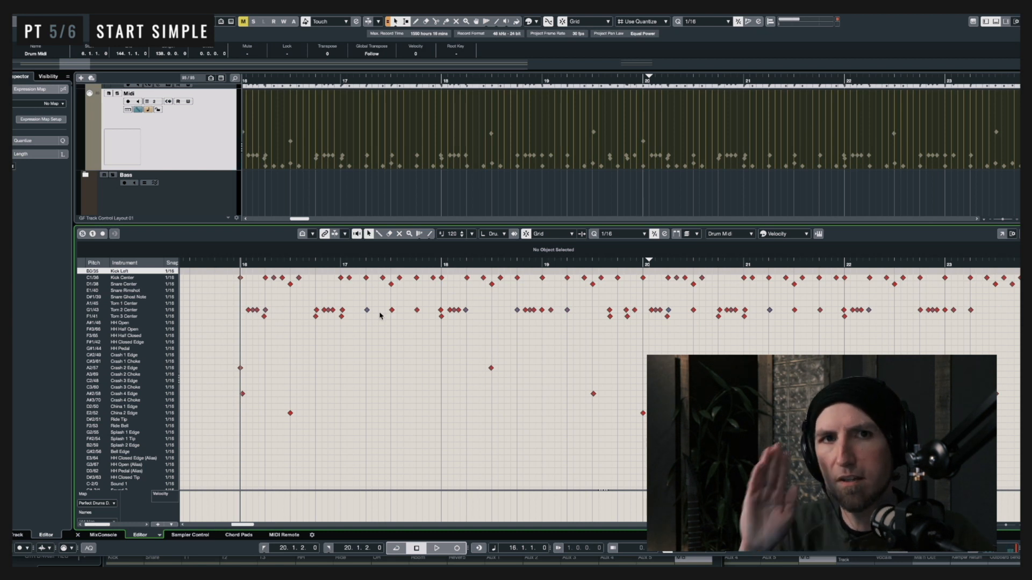
pyautogui.press('space')
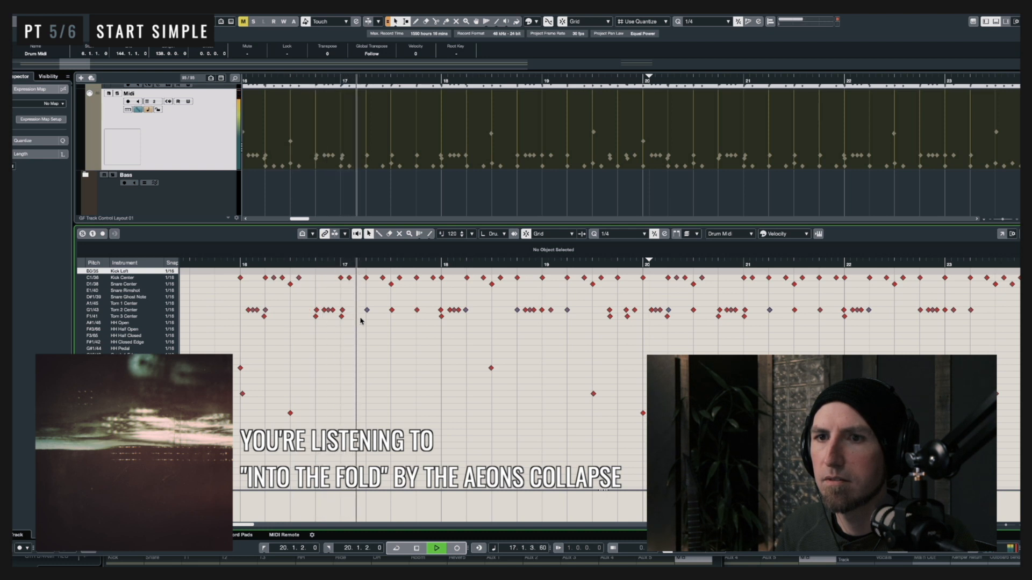
pyautogui.press('space')
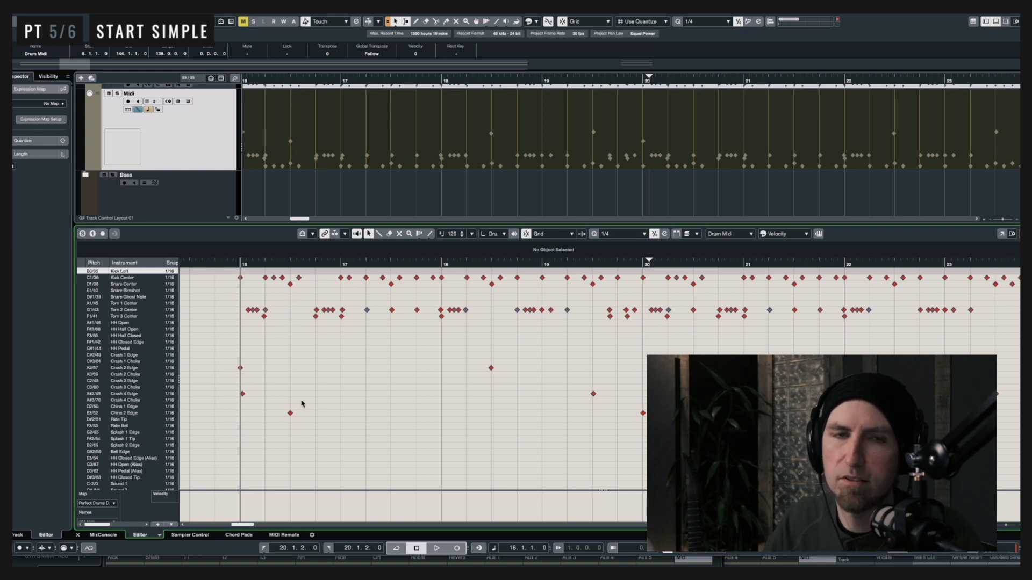
pyautogui.press('space')
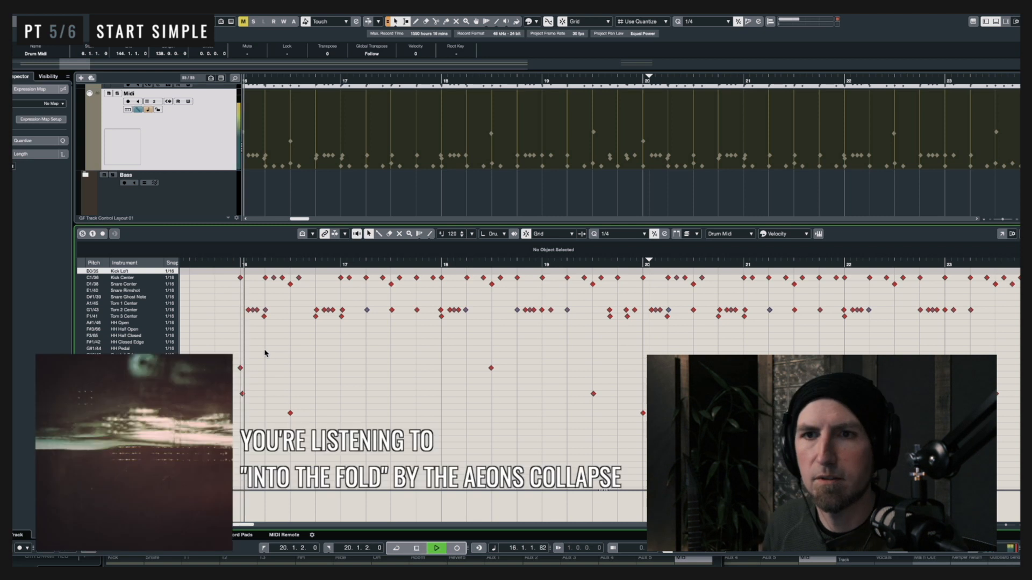
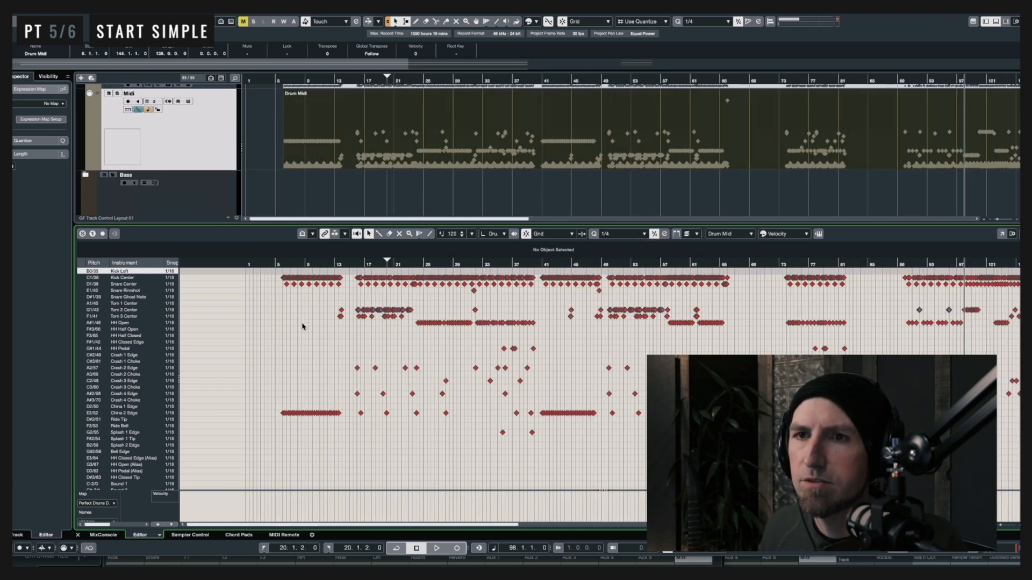
# - Examine the Drum Midi note details from the opening bars through to the song's later sections
pyautogui.press('h')
pyautogui.press('h')
pyautogui.press('h')
pyautogui.press('h')
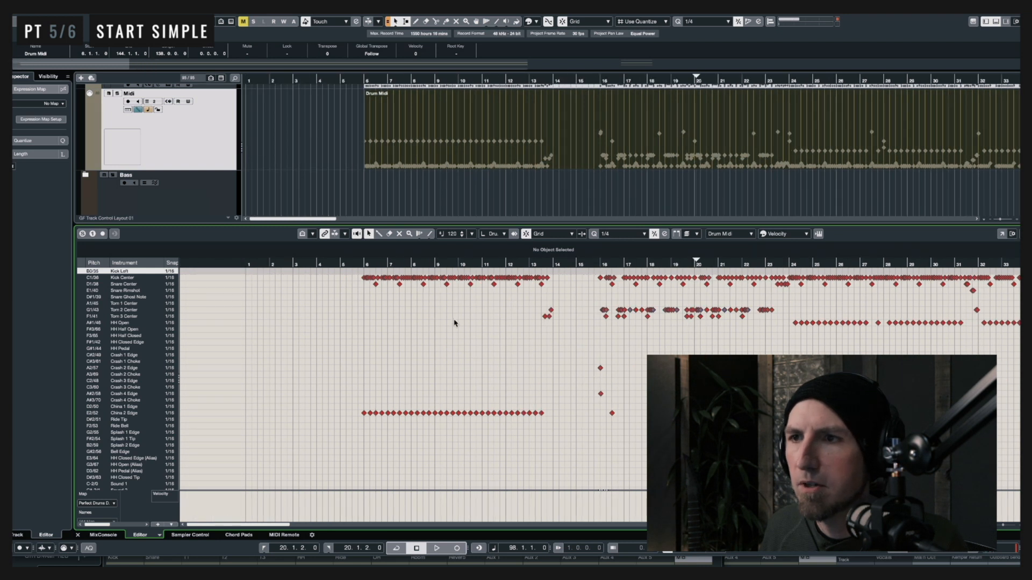
pyautogui.press('h')
pyautogui.press('h')
pyautogui.press('h')
pyautogui.press('h')
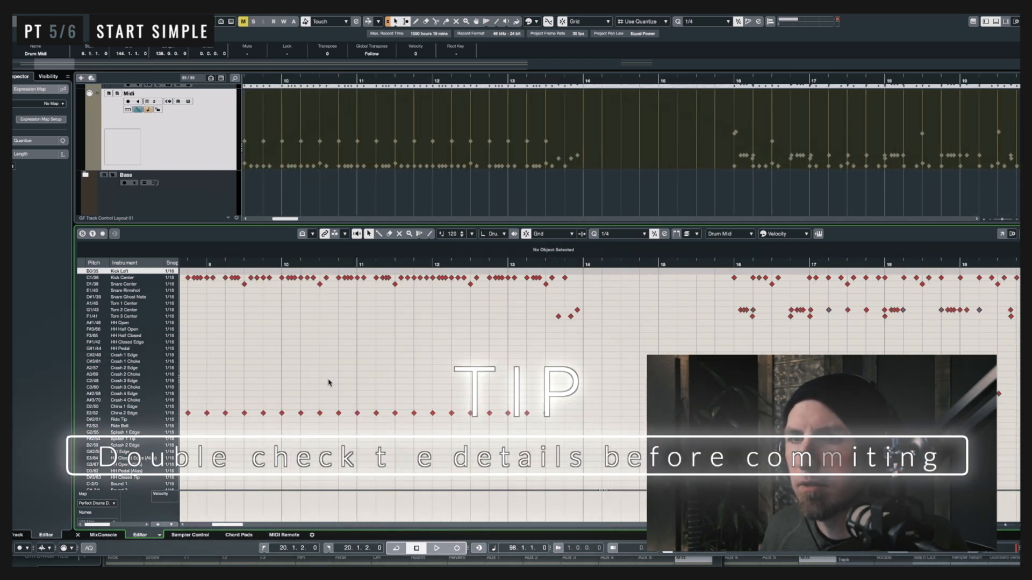
pyautogui.scroll(-6, 329, 382)
pyautogui.hscroll(10, 588, 365)
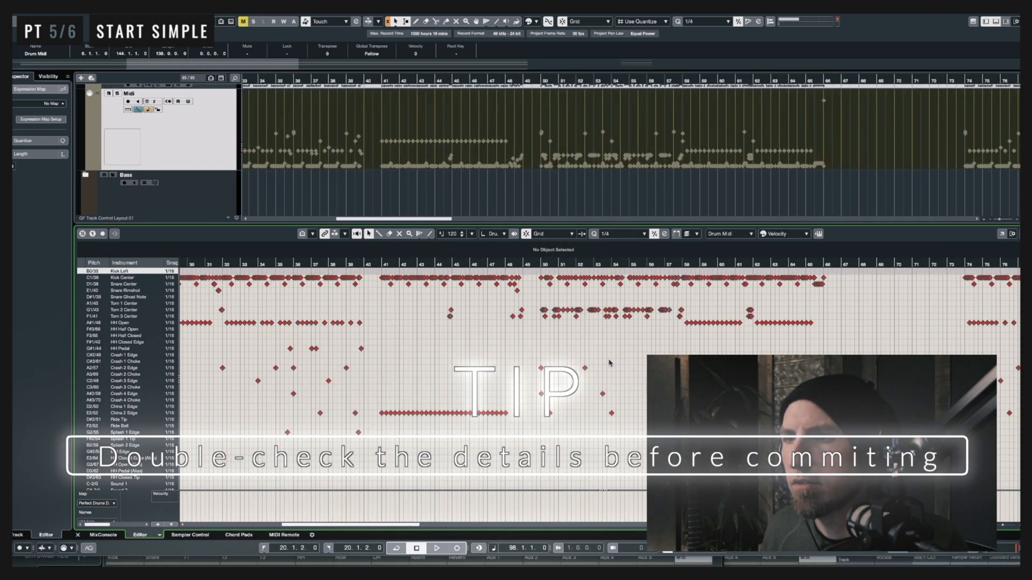
pyautogui.hscroll(5, 610, 363)
pyautogui.hscroll(10, 785, 356)
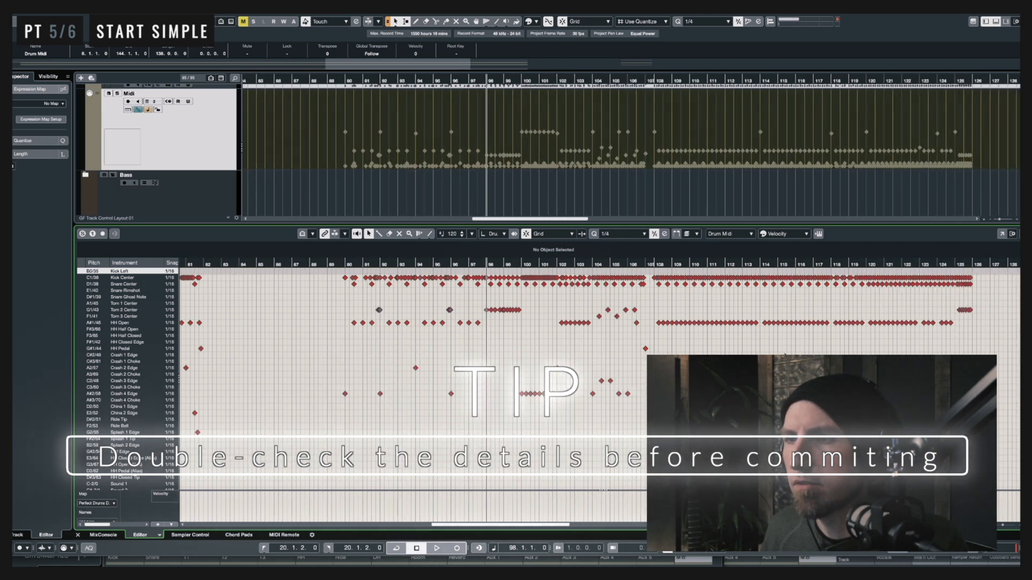
pyautogui.hscroll(10, 785, 355)
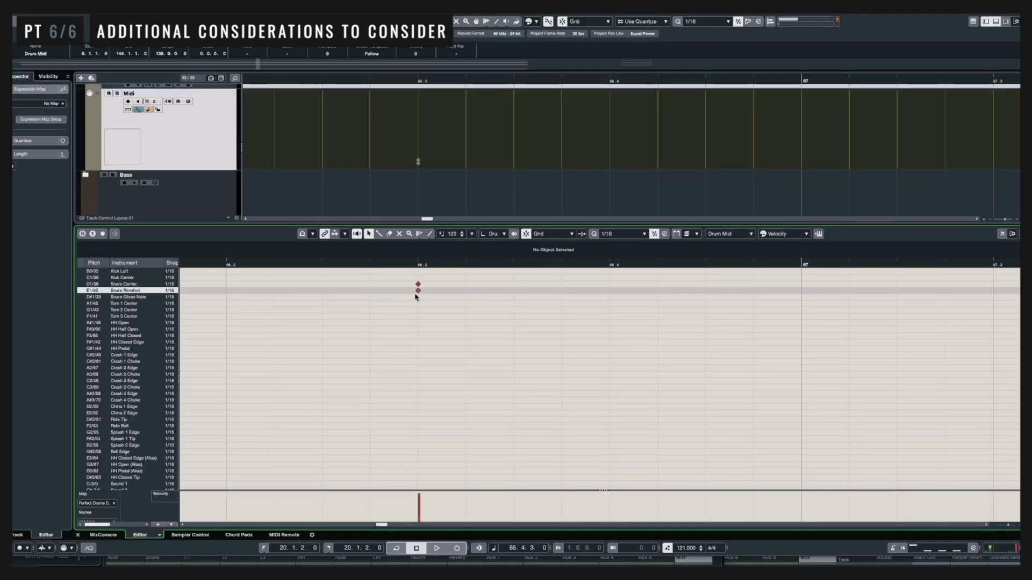
# - Play the stacked snare hits at 66.3, and move Snare Center slightly ahead of the beat and Snare Rimshot slightly behind it
pyautogui.click(251, 306)
pyautogui.press('space')
pyautogui.press('space')
pyautogui.scroll(3, 380, 291)
pyautogui.moveTo(449, 292)
pyautogui.mouseDown()
pyautogui.moveTo(442, 284)
pyautogui.moveTo(440, 298)
pyautogui.moveTo(439, 288)
pyautogui.mouseUp()
pyautogui.click(448, 285)
pyautogui.scroll(-2, 442, 296)
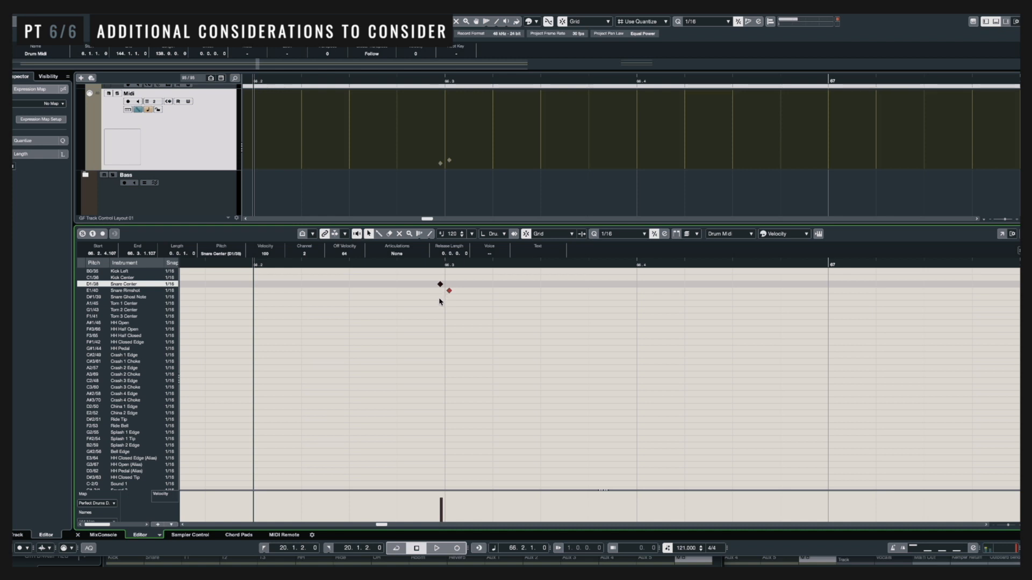
# - Widen the gap between the Snare Center and Snare Rimshot hits around 66.3 and play the flam back
pyautogui.moveTo(440, 284); pyautogui.dragTo(436, 288)
pyautogui.press('space')
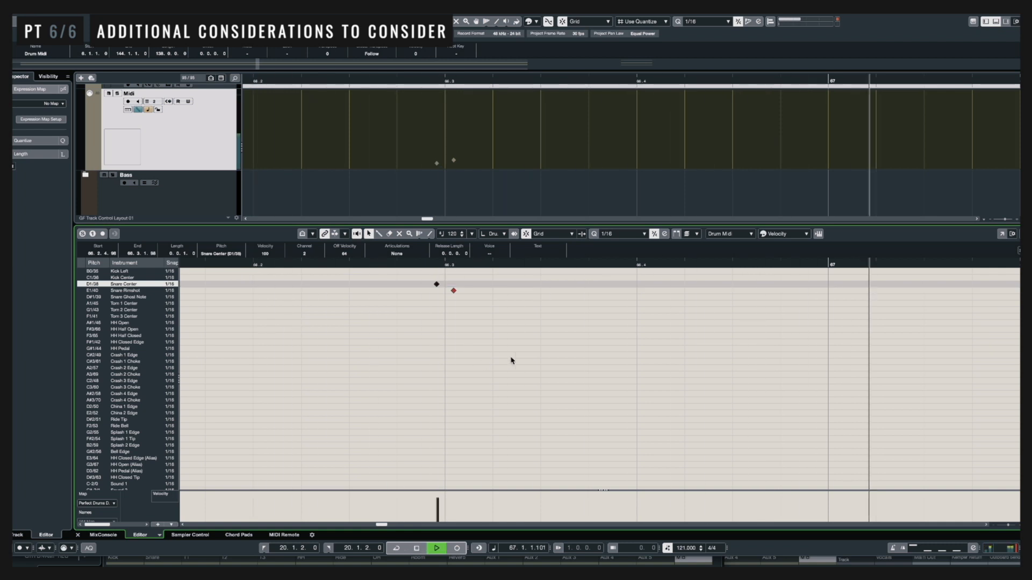
pyautogui.press('space')
# - Build a matching flam around 67.3 with Snare Center just ahead and Snare Rimshot just behind the beat, and play it
pyautogui.hscroll(1, 806, 290)
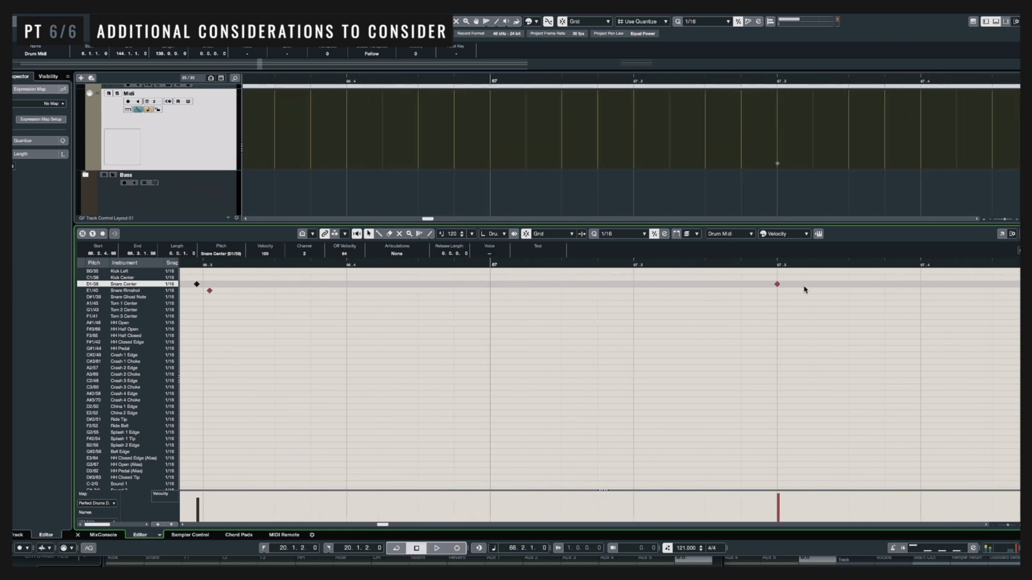
pyautogui.press('space')
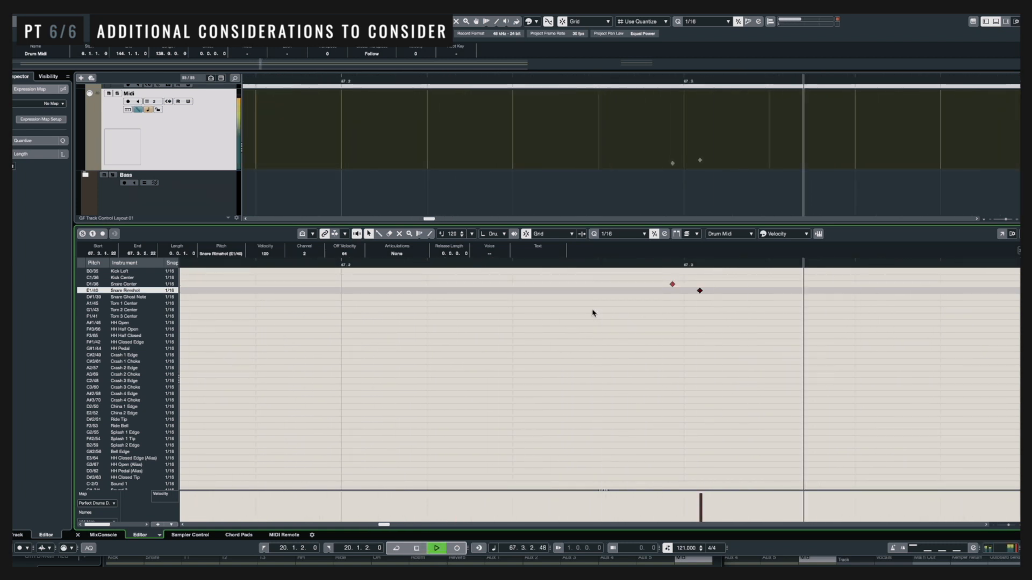
pyautogui.press('space')
# - Transpose the Snare Rimshot notes of both flams, in bars 66 and 67, to the Snare Center lane
pyautogui.scroll(-10, 672, 347)
pyautogui.moveTo(528, 288); pyautogui.dragTo(690, 304)
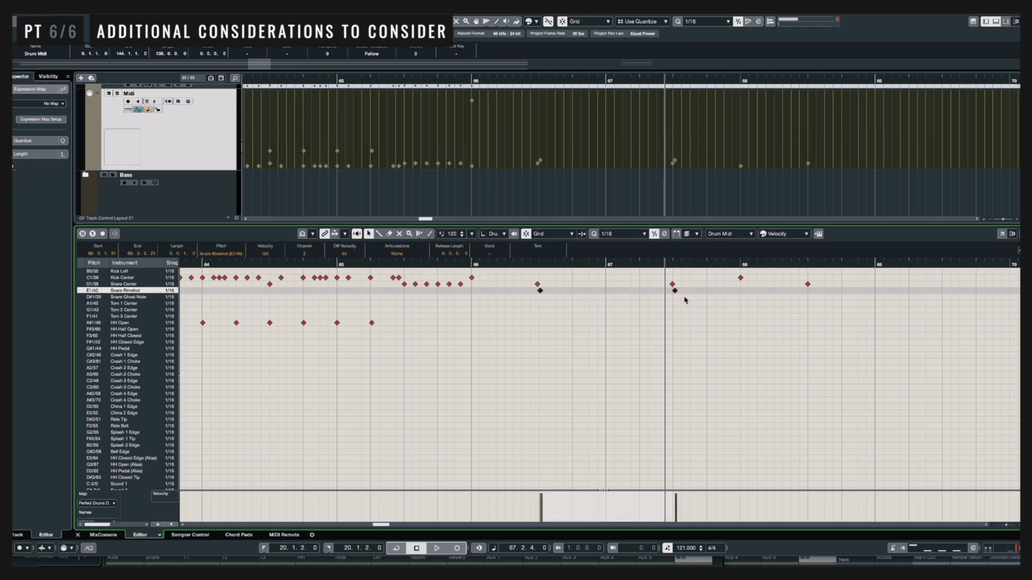
pyautogui.press('Up')
pyautogui.scroll(8, 528, 308)
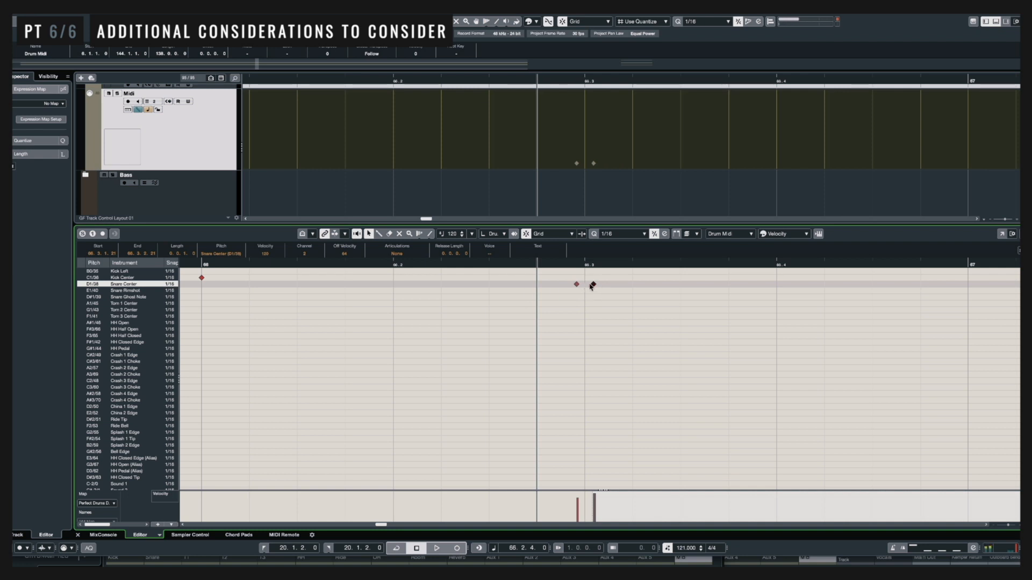
# - Play back the two Snare Center flams in bars 66 and 67
pyautogui.click(399, 305)
pyautogui.press('space')
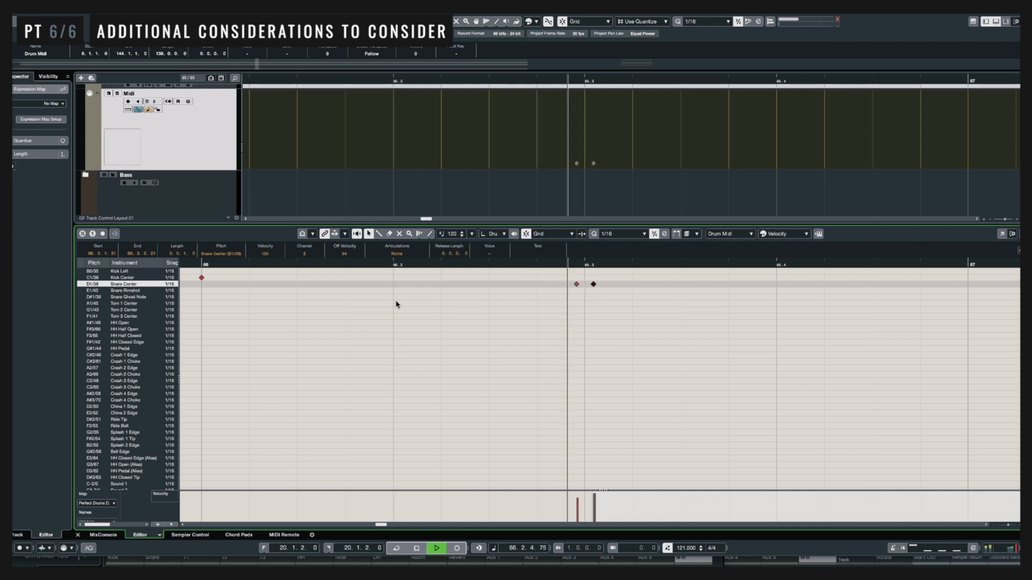
pyautogui.press('space')
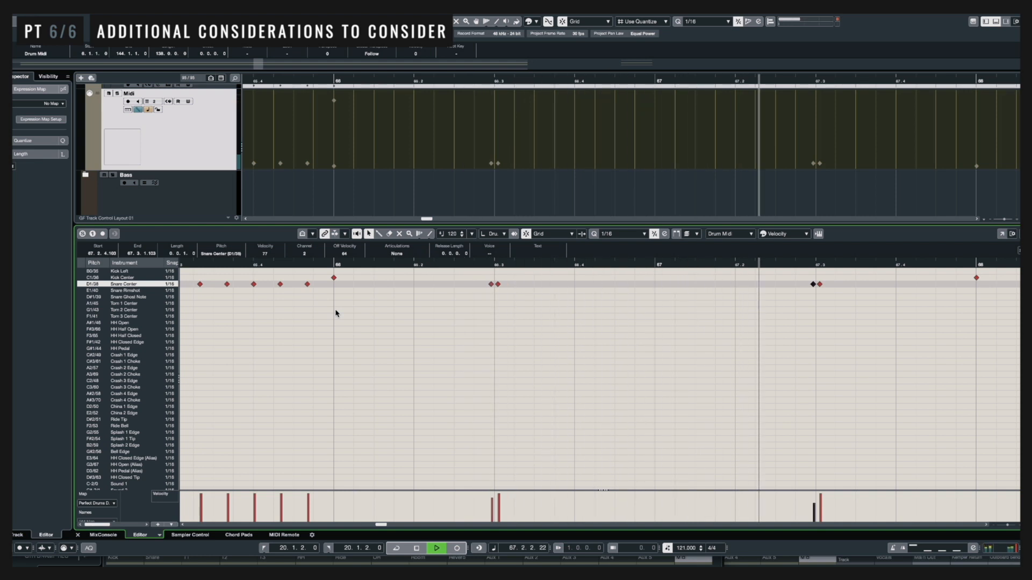
pyautogui.press('space')
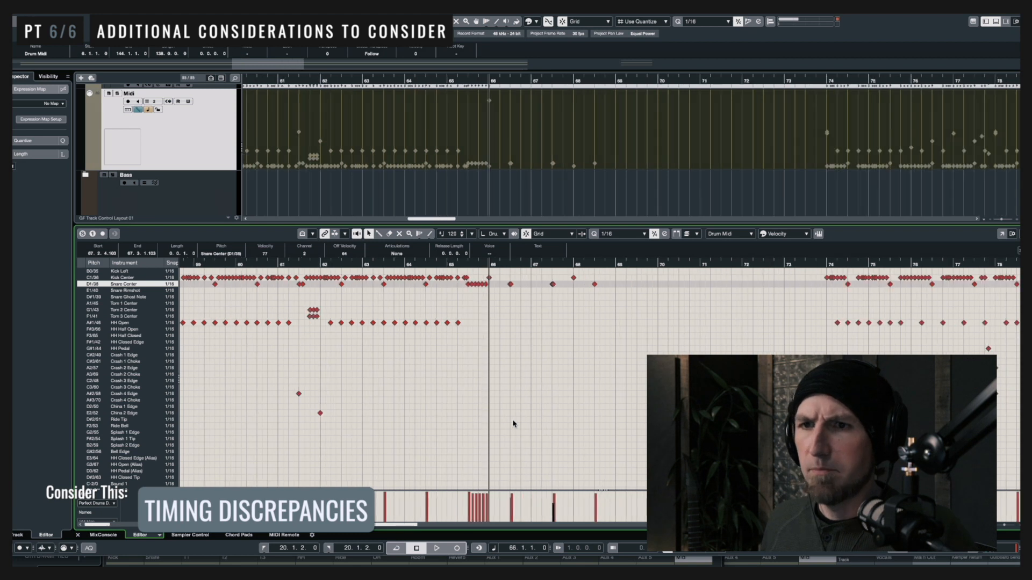
# - Give the stacked kick, Tom 2 and Tom 3 hits in bar 157 a rising velocity ramp, and set the playback position to 156.4
pyautogui.scroll(2, 391, 378)
pyautogui.hscroll(-3, 392, 378)
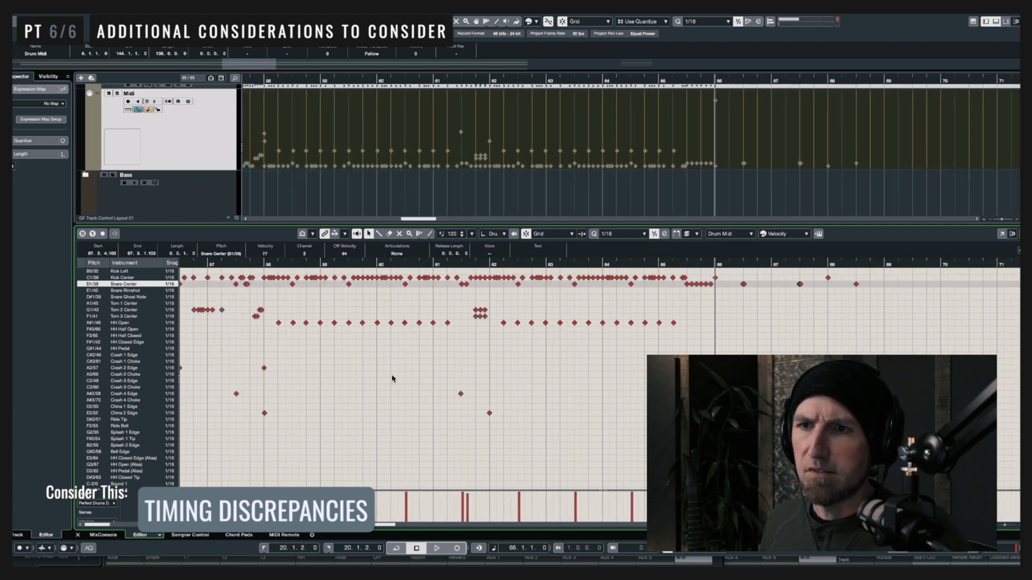
pyautogui.scroll(2, 392, 378)
pyautogui.hscroll(-3, 395, 381)
pyautogui.scroll(5, 446, 385)
pyautogui.hscroll(-3, 422, 390)
pyautogui.scroll(2, 422, 390)
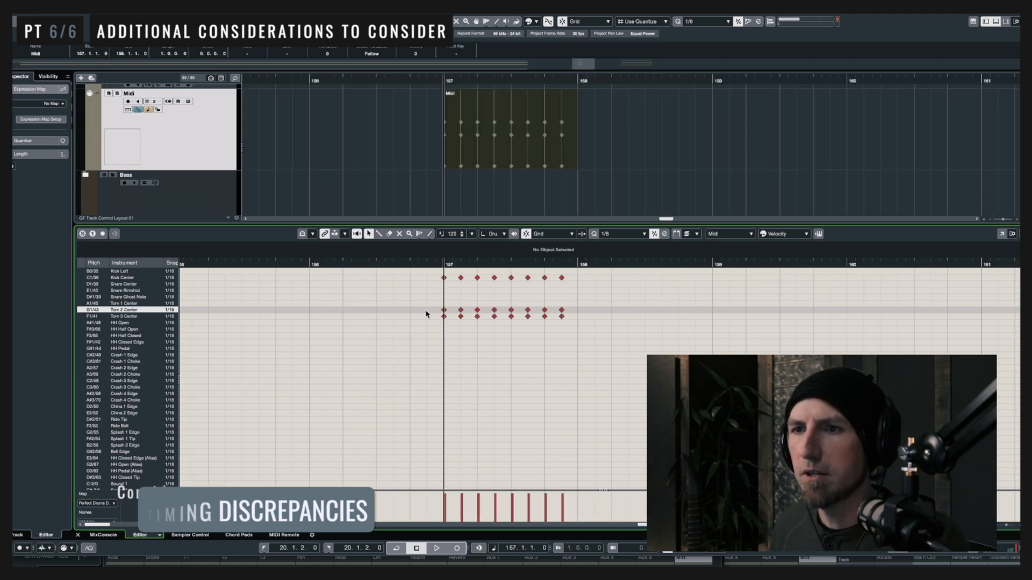
pyautogui.click(596, 350)
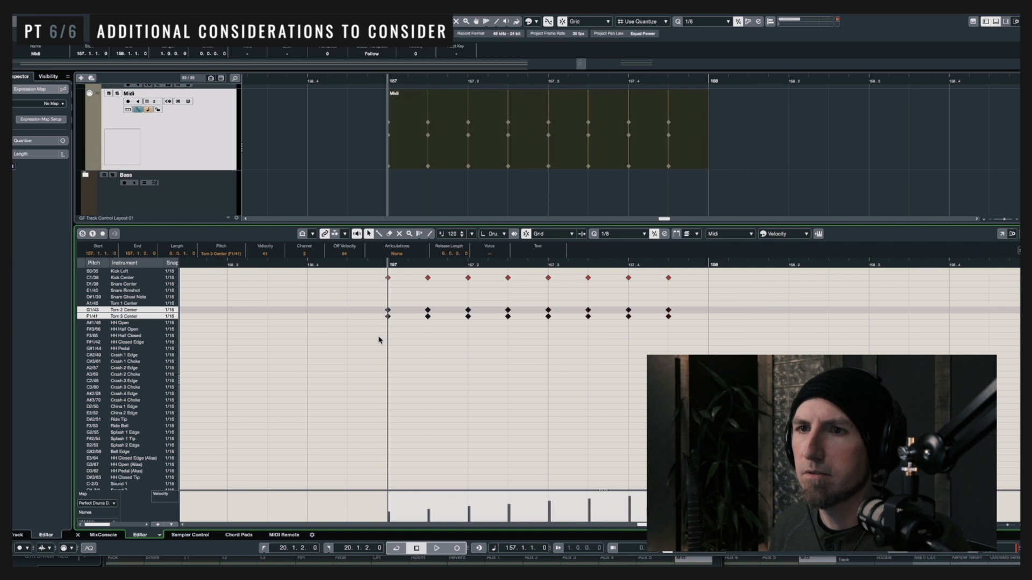
pyautogui.keyDown('alt'); pyautogui.keyDown('shift'); pyautogui.click(312, 345); pyautogui.keyUp('shift'); pyautogui.keyUp('alt')
pyautogui.press('space')
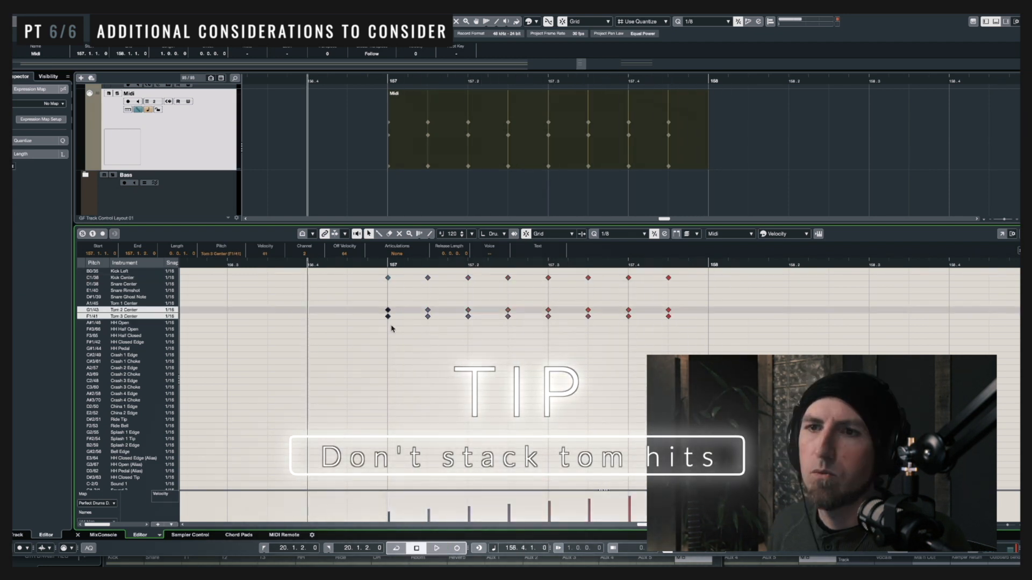
# - Unstack the tom hits in bar 157, with Tom 2 Center slightly ahead of Tom 3 Center, and play the fill
pyautogui.click(387, 326)
pyautogui.moveTo(379, 319); pyautogui.dragTo(730, 357)
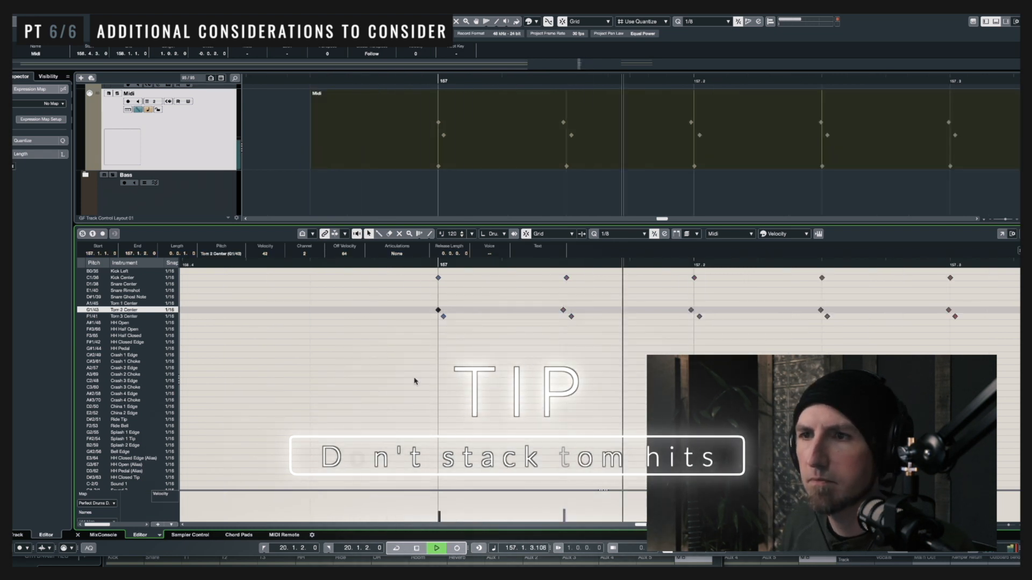
pyautogui.scroll(-10, 505, 366)
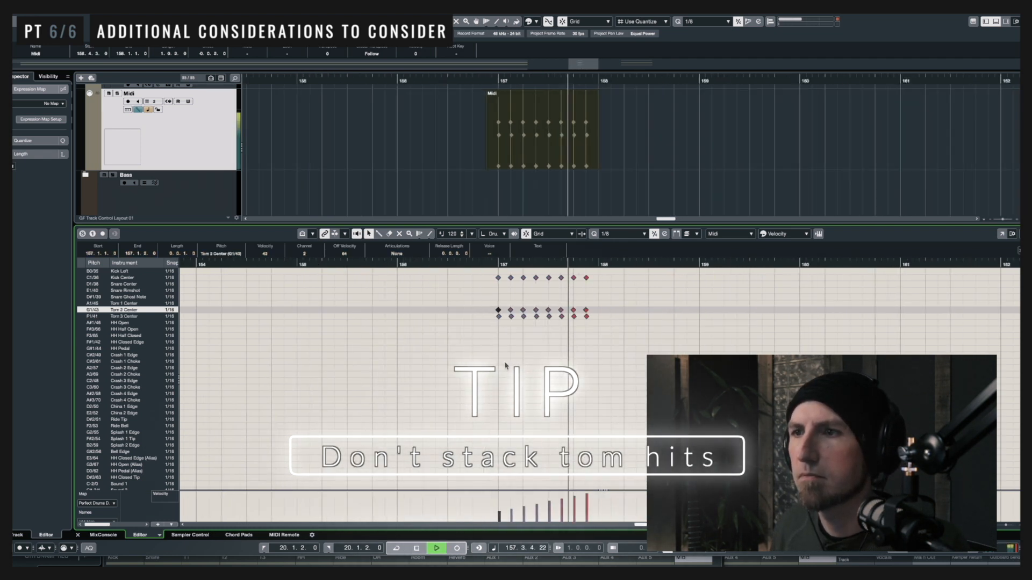
pyautogui.press('space')
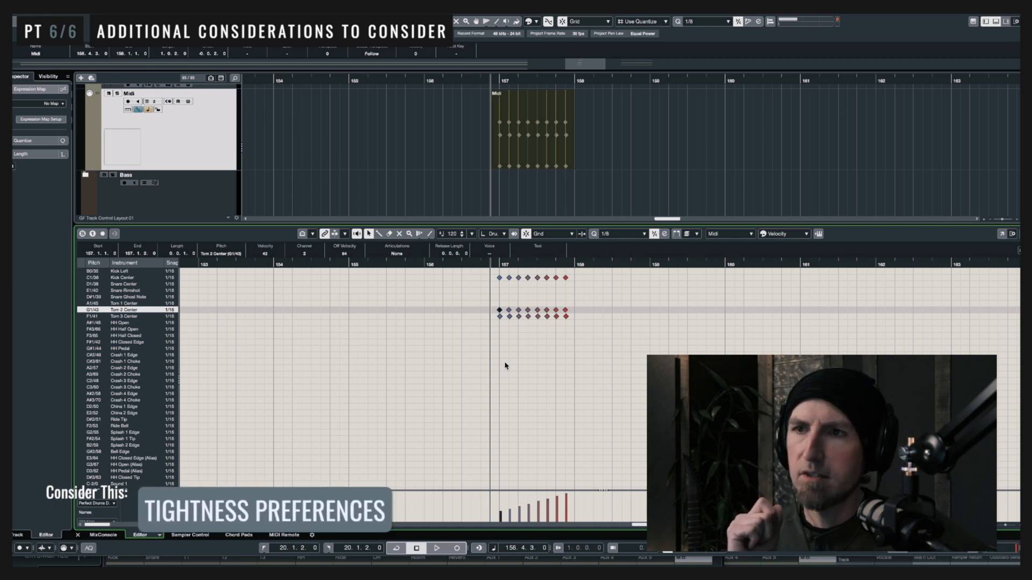
pyautogui.hscroll(-8, 339, 393)
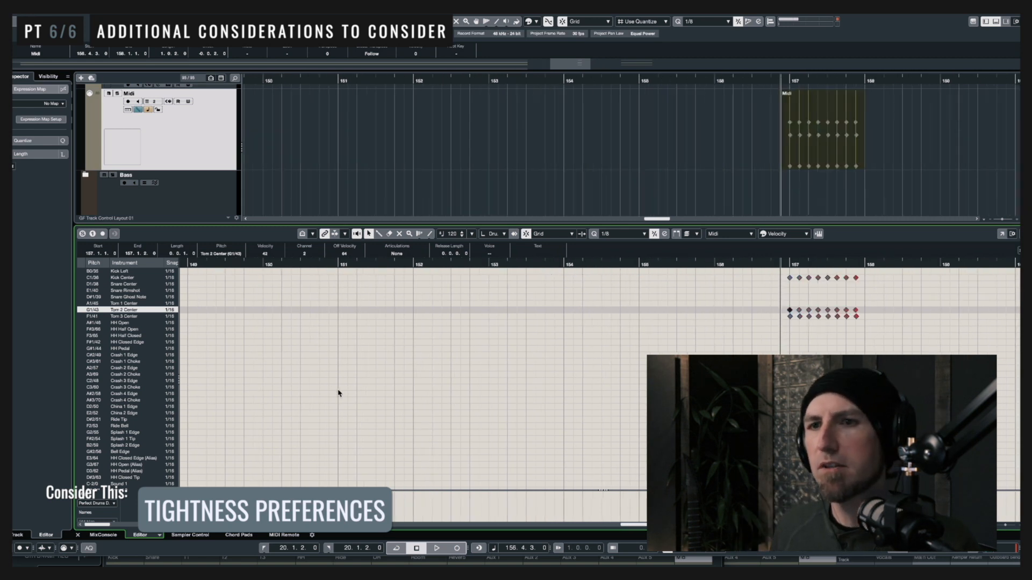
pyautogui.scroll(-9, 338, 393)
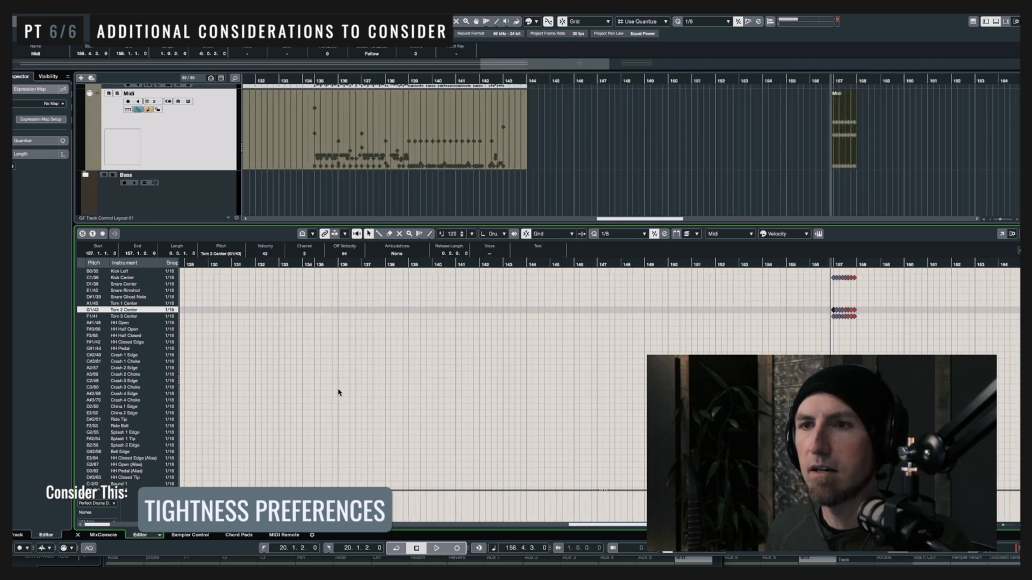
pyautogui.hscroll(-6, 339, 392)
pyautogui.scroll(6, 338, 392)
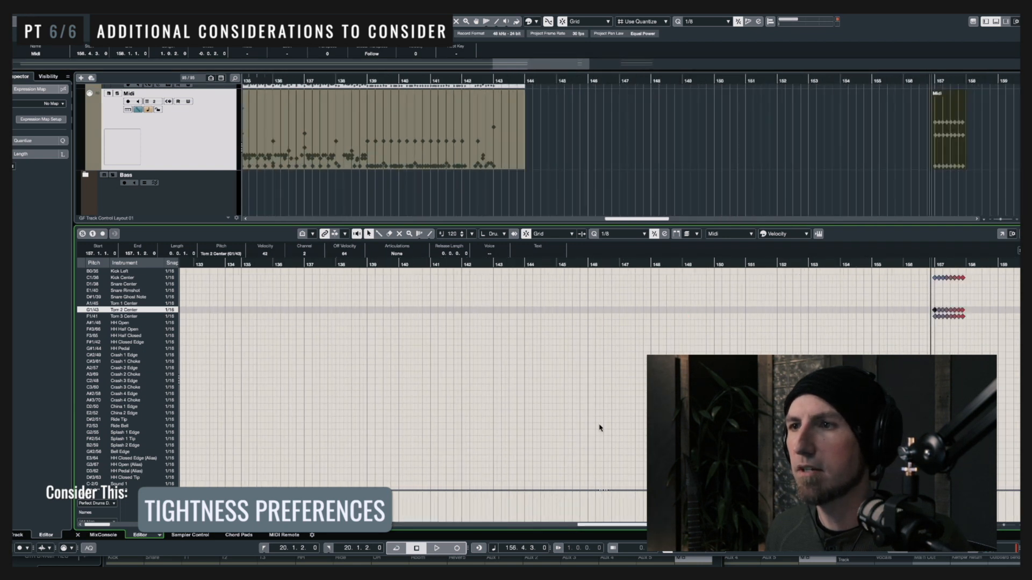
pyautogui.hscroll(9, 600, 428)
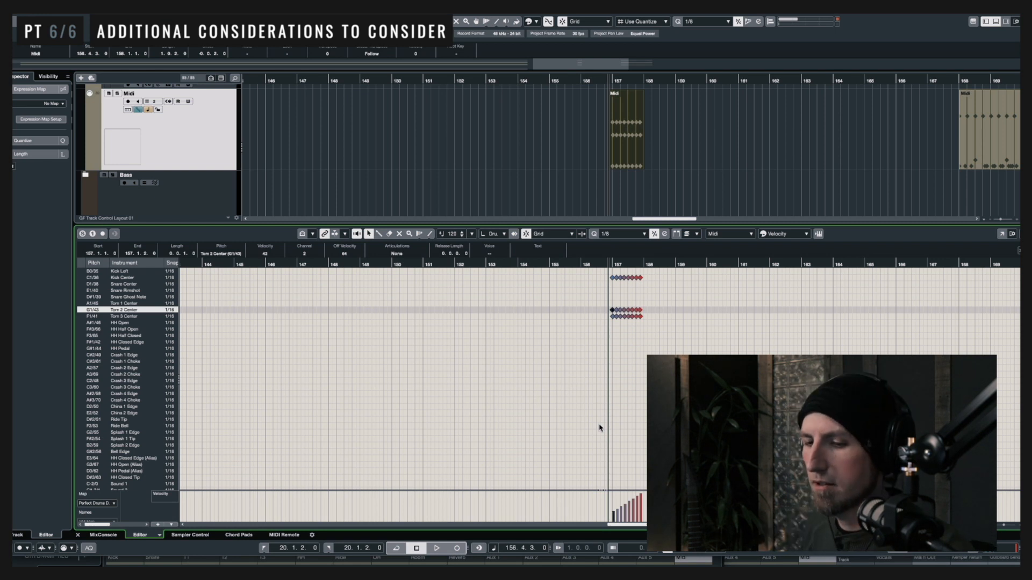
# - Find the project's Tempo track, enlarge it, and examine the tempo changes between the song's sections
pyautogui.scroll(-10, 499, 164)
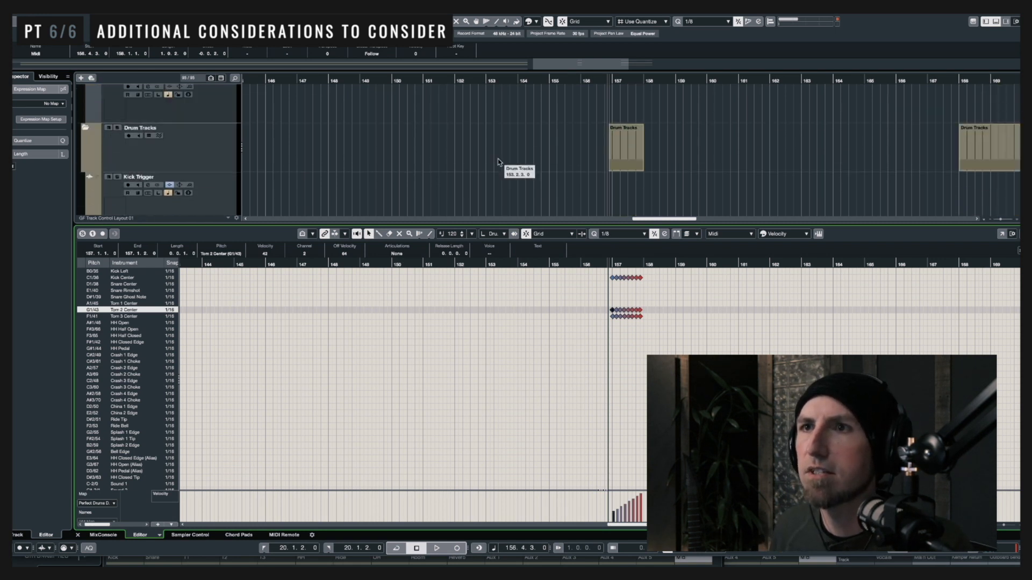
pyautogui.scroll(15, 499, 162)
pyautogui.press('g')
pyautogui.press('g')
pyautogui.press('g')
pyautogui.press('g')
pyautogui.press('g')
pyautogui.press('g')
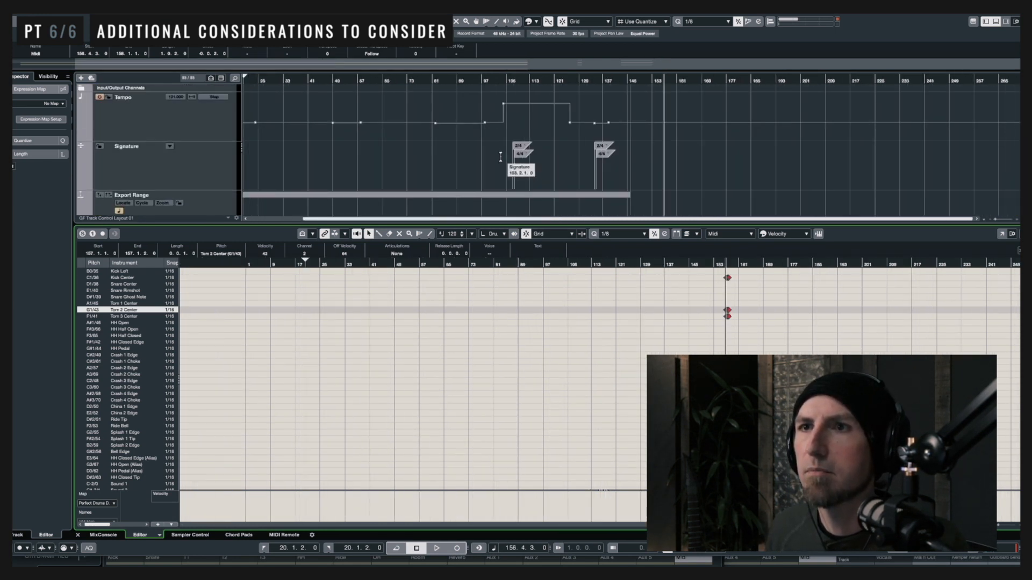
pyautogui.press('h')
pyautogui.press('h')
pyautogui.scroll(5, 300, 155)
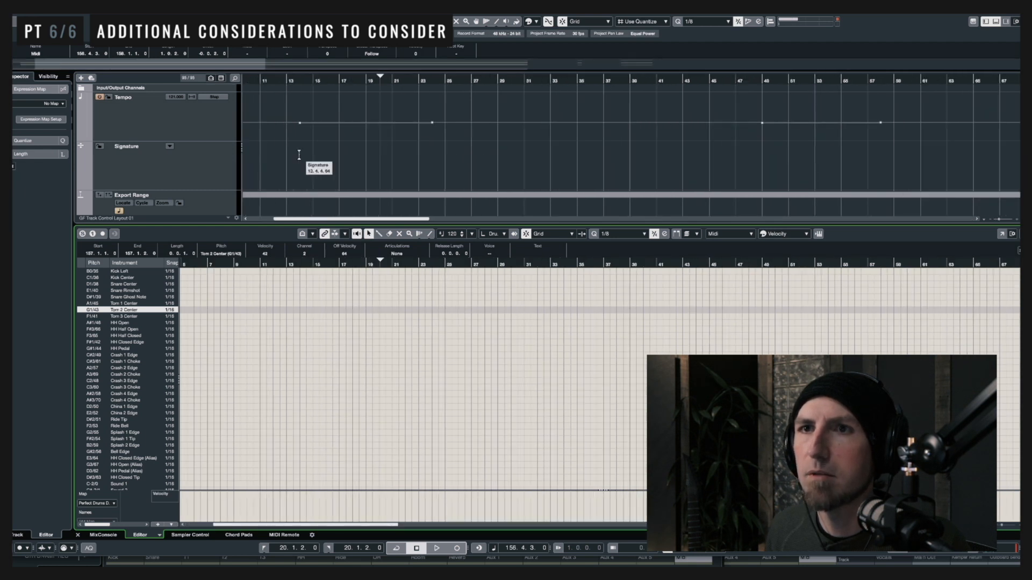
pyautogui.scroll(-2, 300, 155)
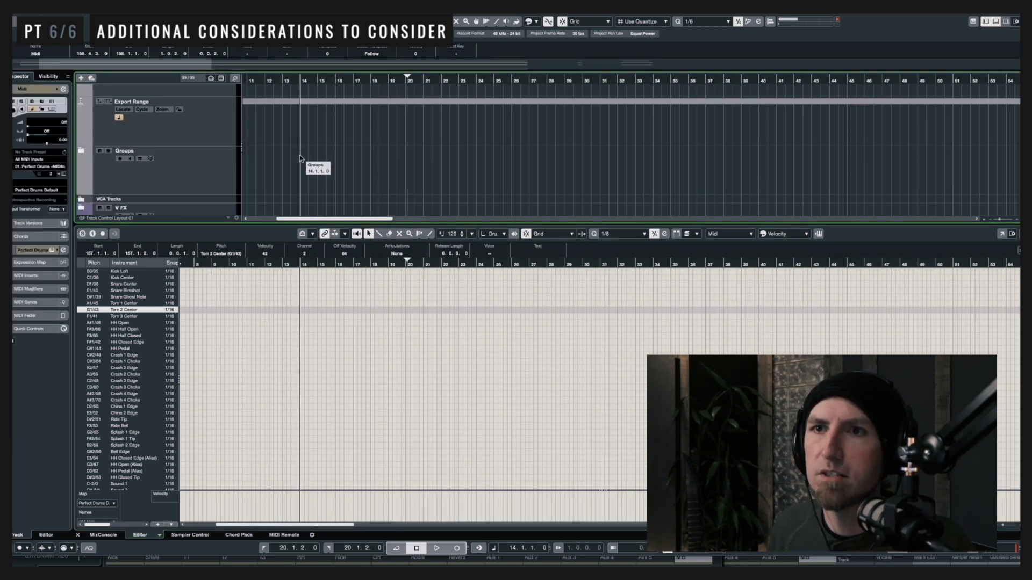
pyautogui.scroll(2, 299, 155)
pyautogui.scroll(2, 299, 155)
pyautogui.scroll(3, 299, 155)
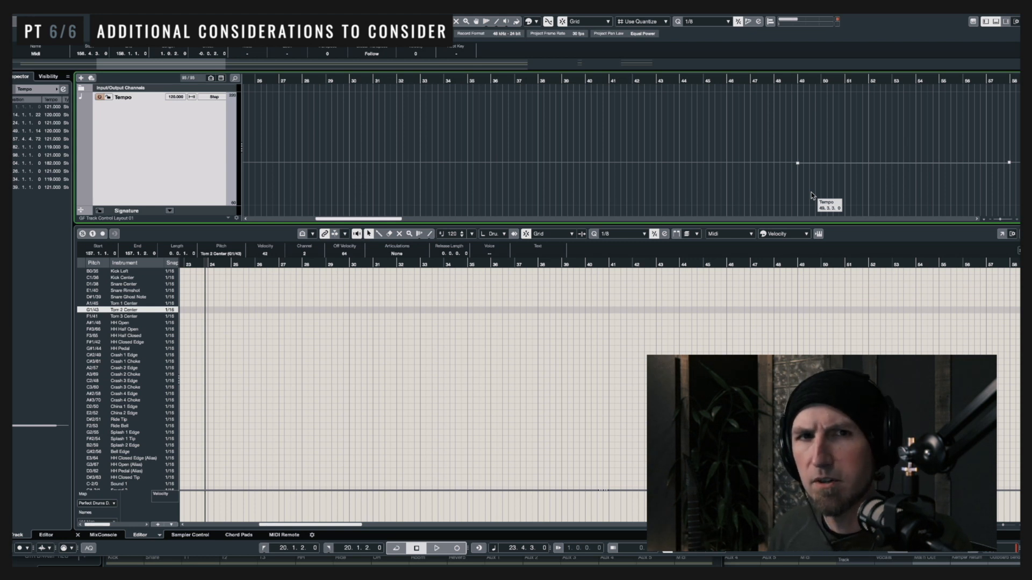
# - Look through the Drum Midi part around bars 83 to 113 and back to bars 30 to 65
pyautogui.scroll(-8, 516, 337)
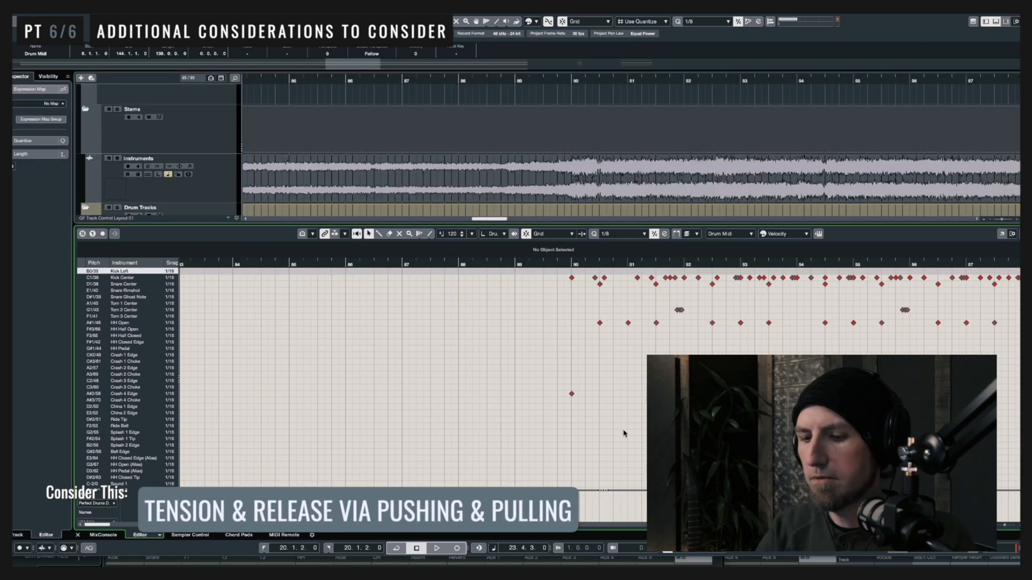
pyautogui.hscroll(10, 623, 441)
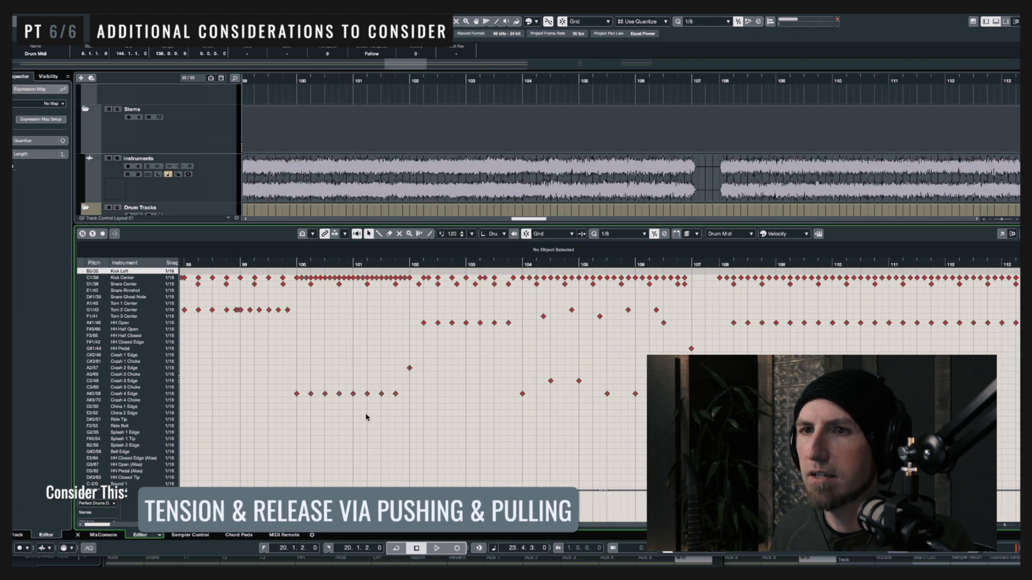
pyautogui.hscroll(-6, 366, 417)
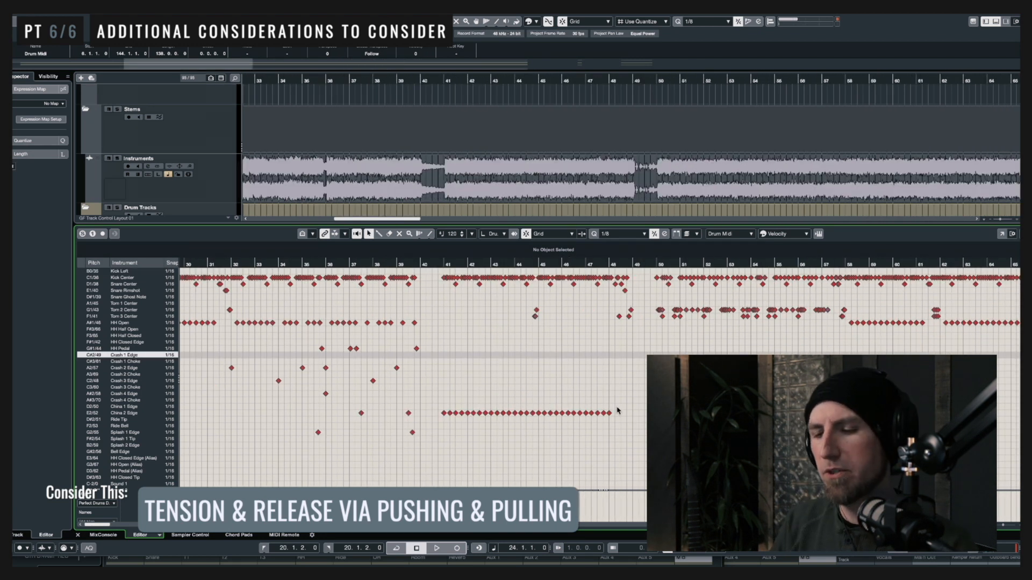